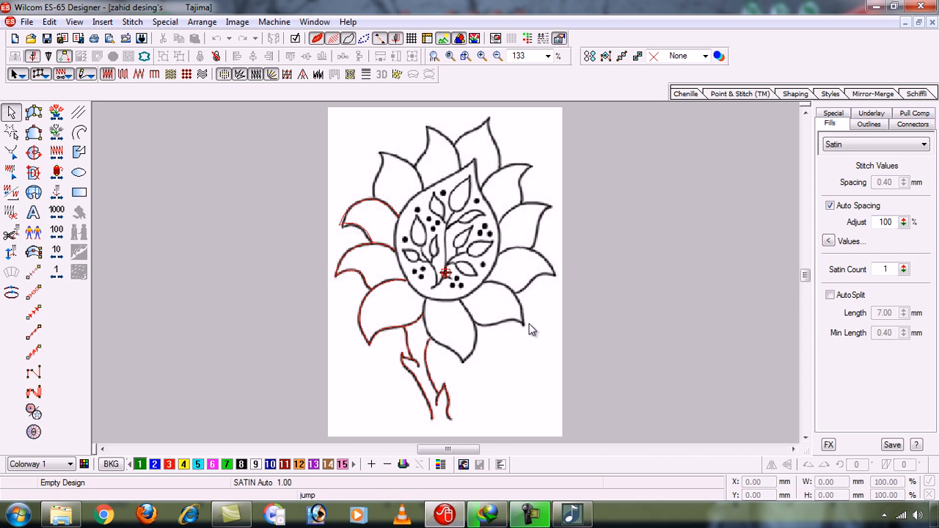
- Try to move the flower bitmap about 2.2 mm left of its place under the traced outlines, and undo the move
{"action": "left_click", "coordinate": [529, 324]}
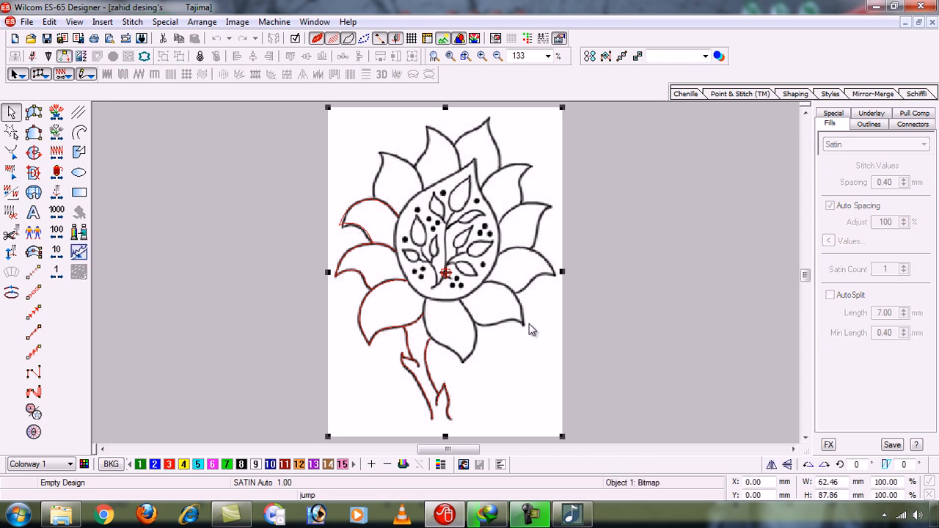
{"action": "left_click", "coordinate": [688, 294]}
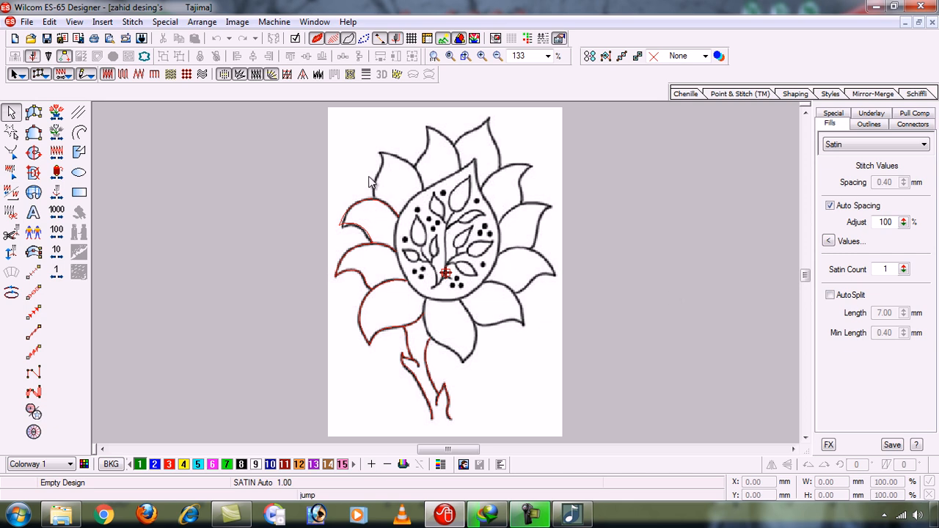
{"action": "left_click_drag", "start_coordinate": [369, 177], "coordinate": [361, 179]}
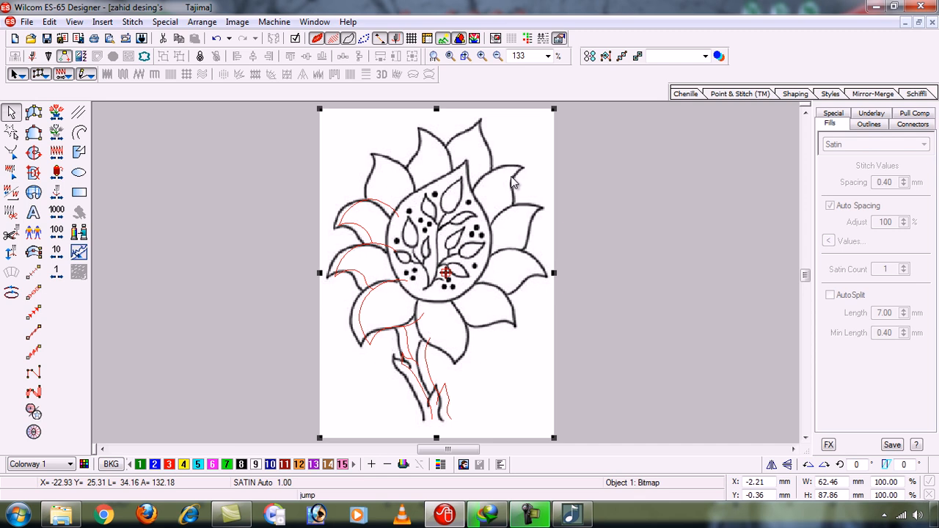
{"action": "key", "text": "ctrl+z"}
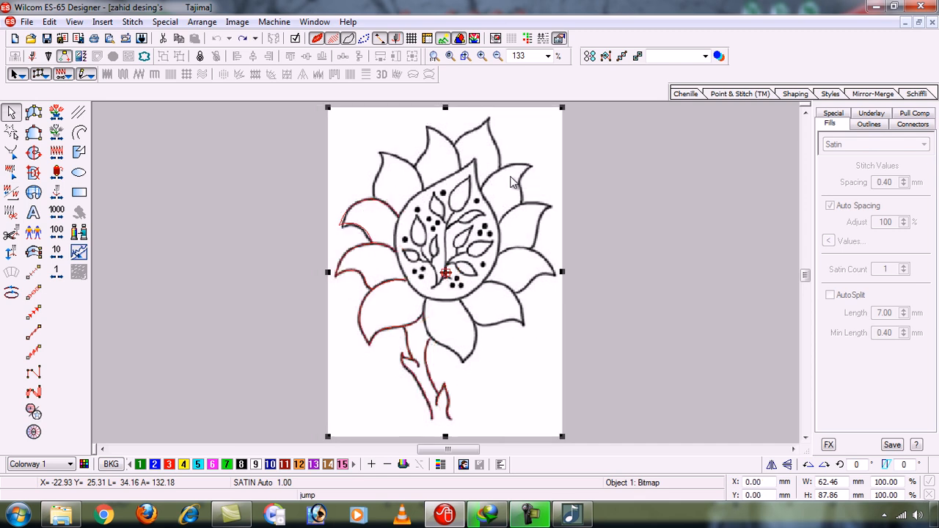
{"action": "left_click", "coordinate": [656, 202]}
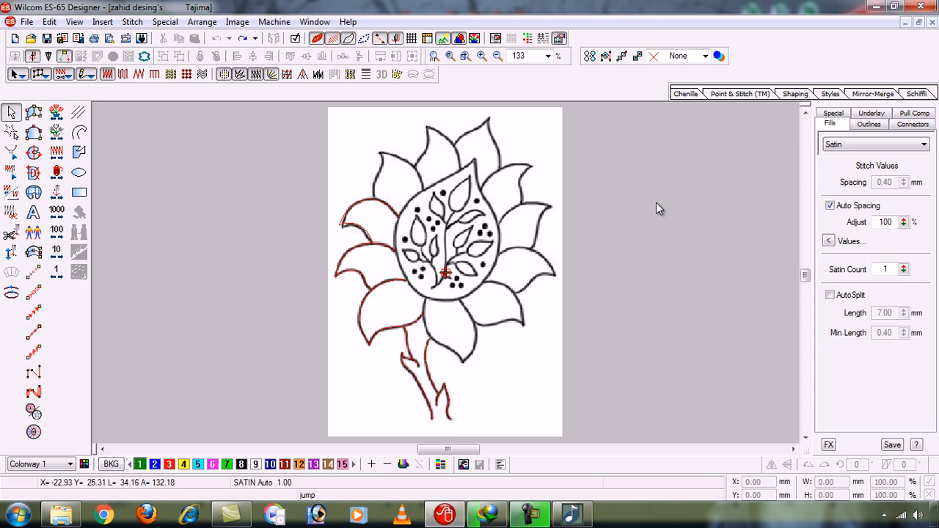
{"action": "left_click", "coordinate": [520, 148]}
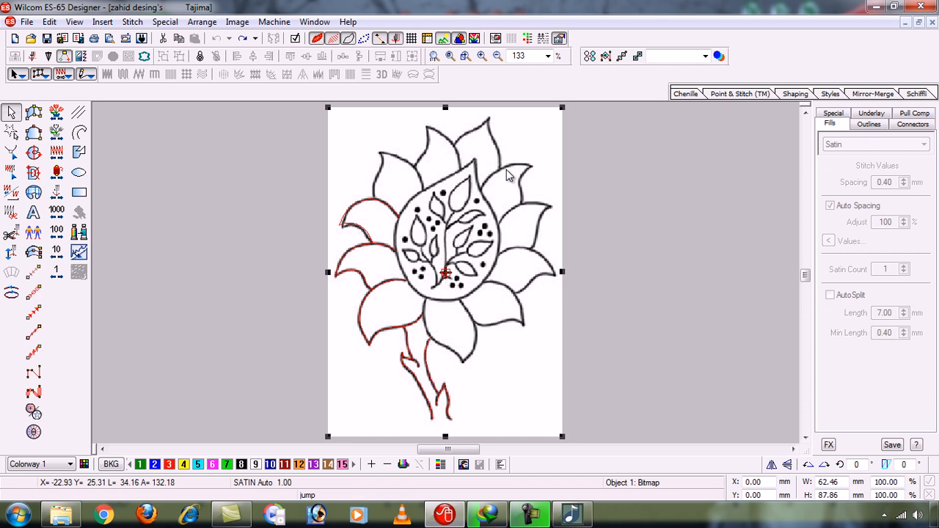
{"action": "key", "text": "Escape"}
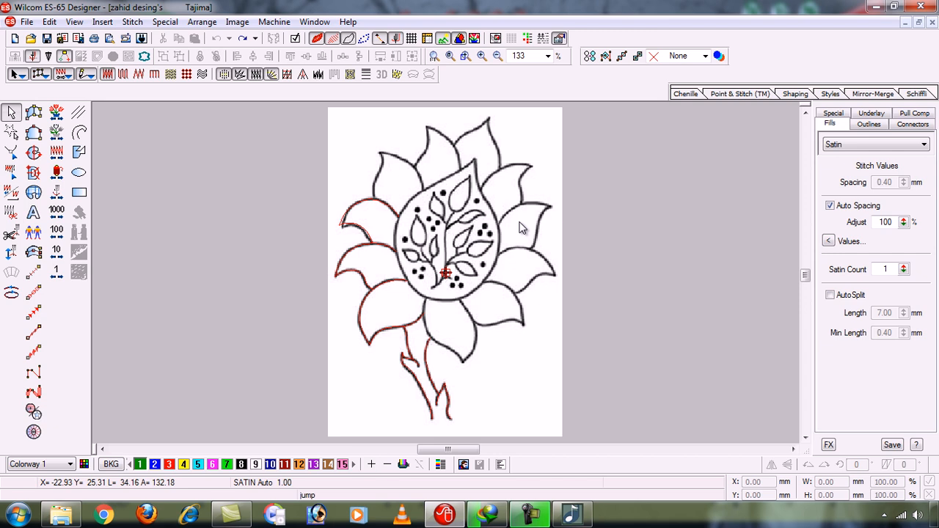
- Try to move the flower bitmap about 8.6 mm right, compare it with undo and redo, and undo the move
{"action": "left_click_drag", "start_coordinate": [502, 187], "coordinate": [528, 189]}
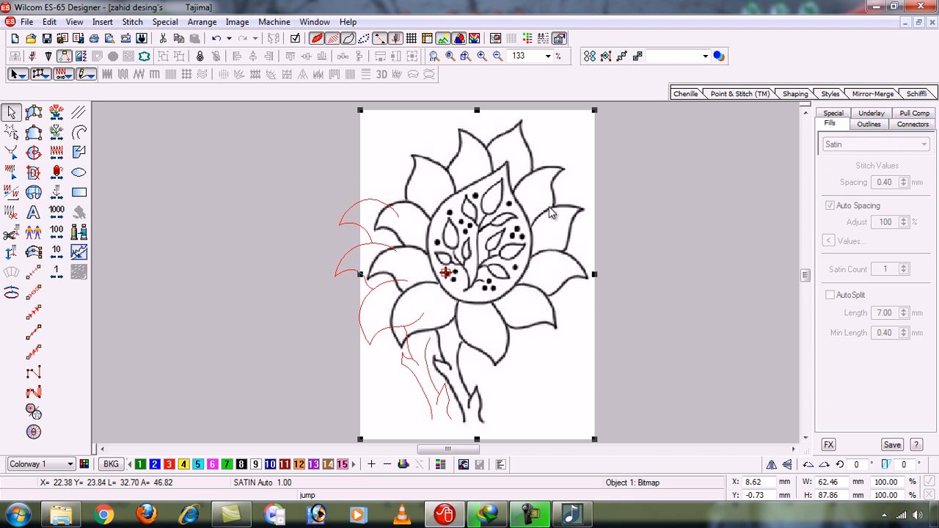
{"action": "key", "text": "ctrl+z"}
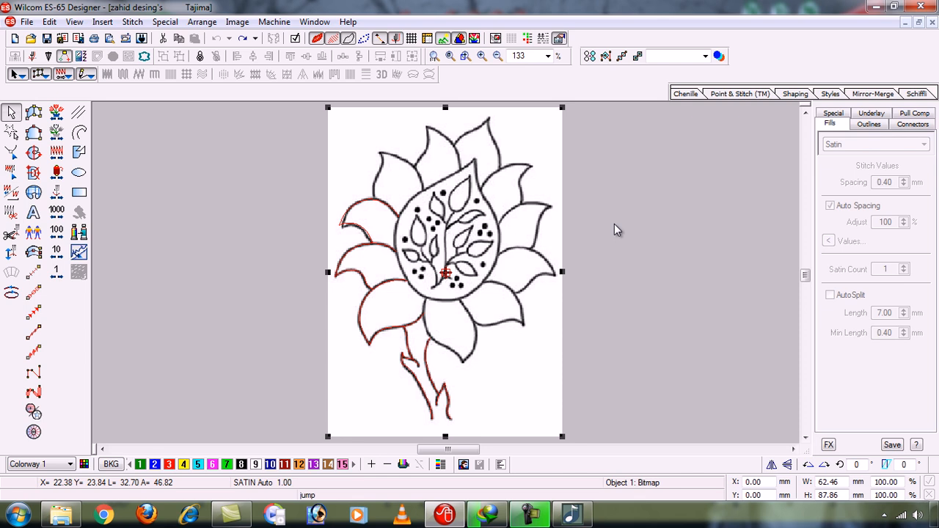
{"action": "key", "text": "ctrl+y"}
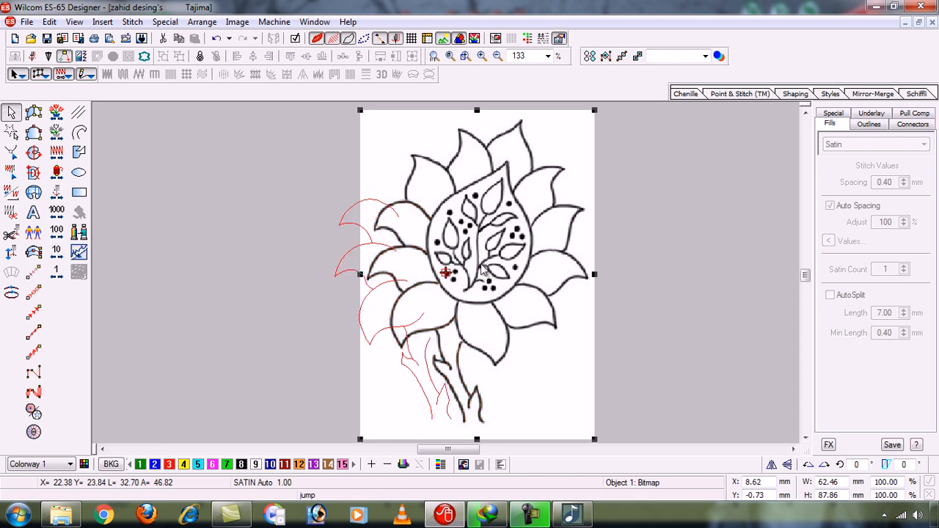
{"action": "key", "text": "ctrl+z"}
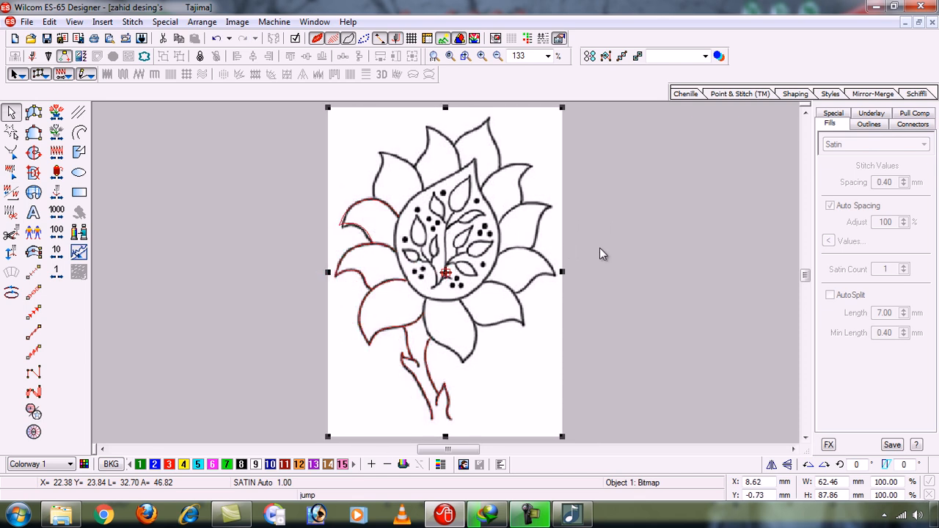
{"action": "key", "text": "ctrl+y"}
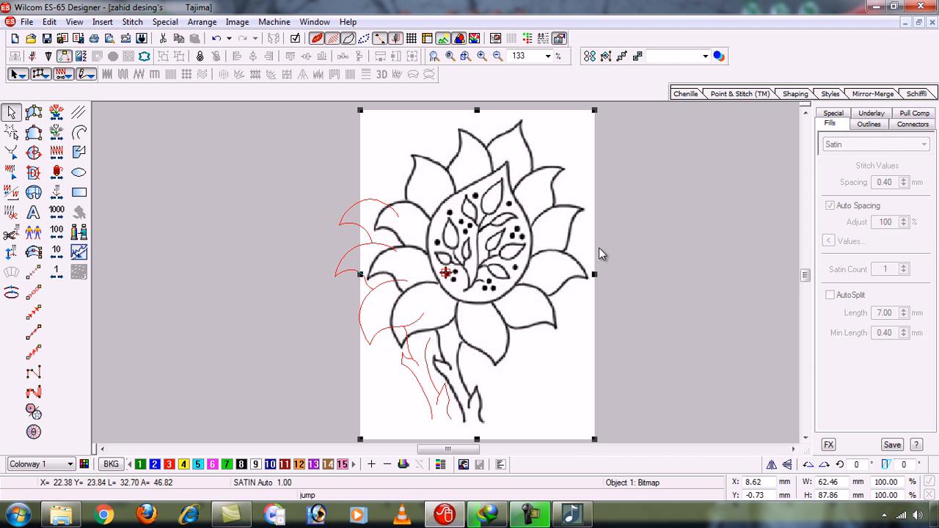
{"action": "key", "text": "ctrl+z"}
{"action": "key", "text": "ctrl+y"}
{"action": "key", "text": "ctrl+z"}
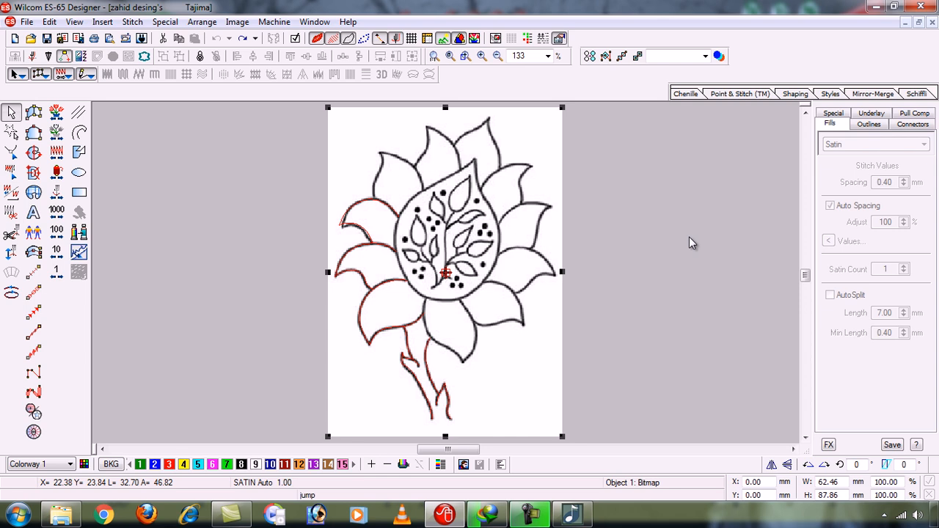
{"action": "left_click", "coordinate": [689, 237]}
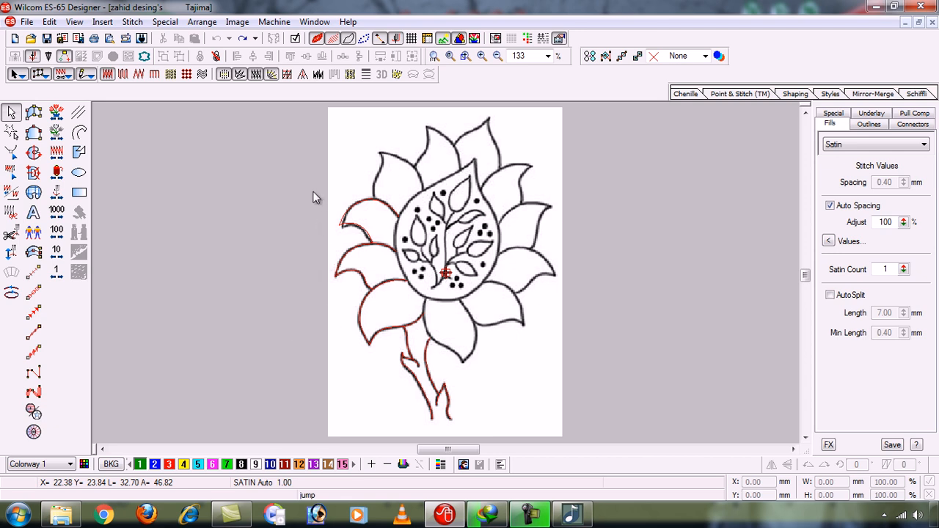
- Select the red traced outlines of the petals and stem to review them, and clear the selection
{"action": "left_click_drag", "start_coordinate": [312, 197], "coordinate": [468, 432]}
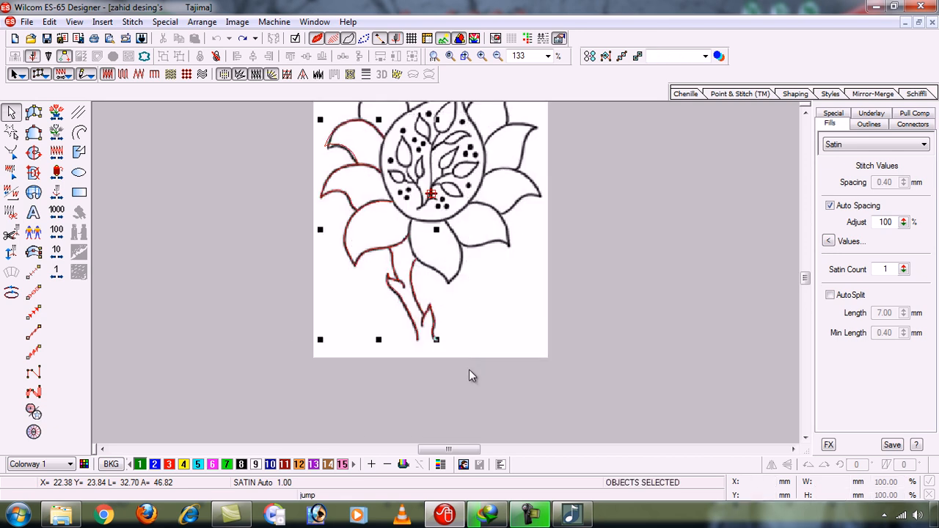
{"action": "key", "text": "0"}
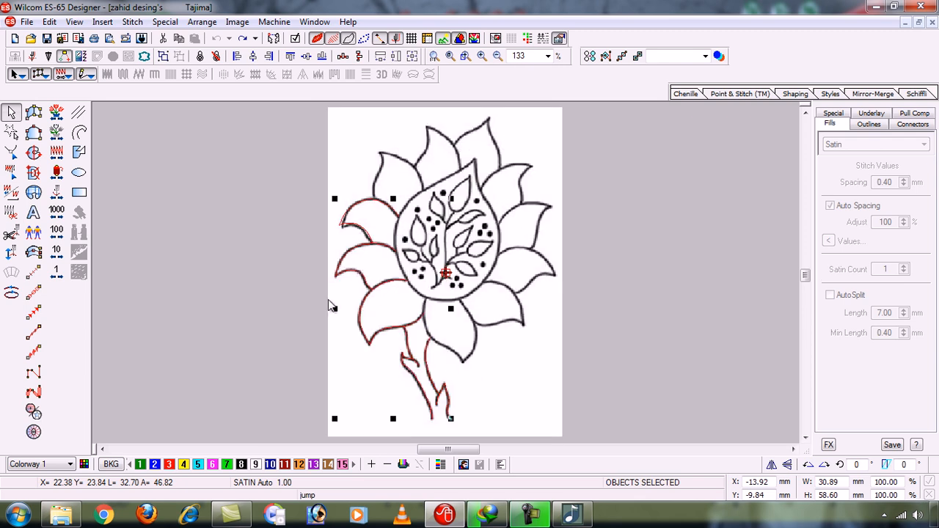
{"action": "left_click", "coordinate": [236, 342]}
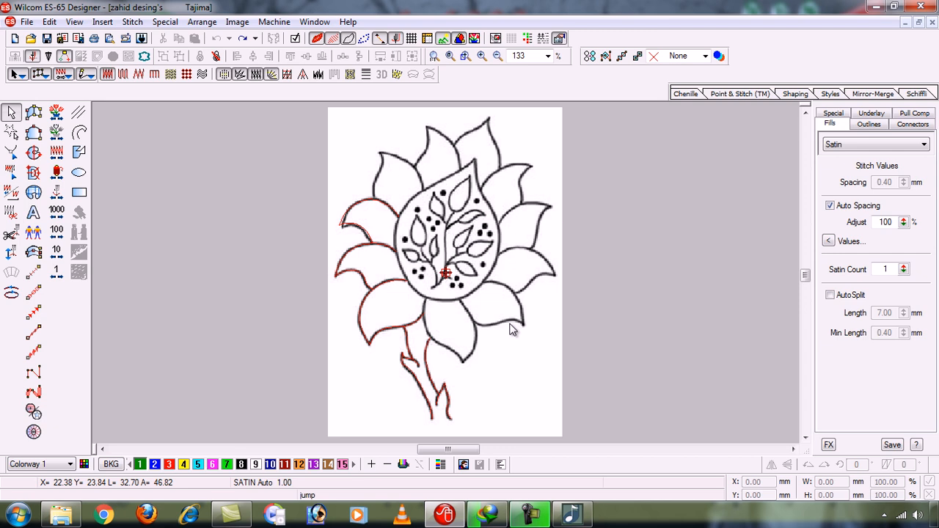
- Set up an open vector outline with a red line colour for the untraced petal at the flower's upper left
{"action": "key", "text": "b"}
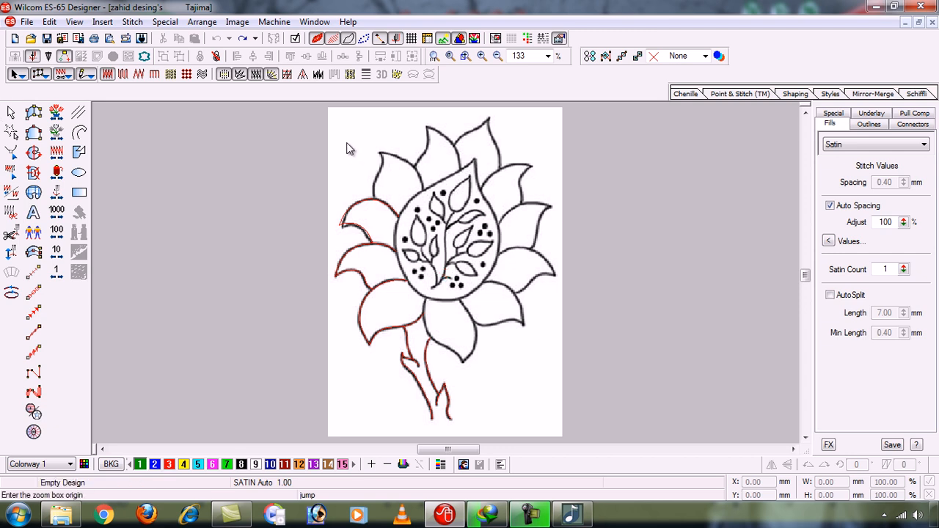
{"action": "left_click_drag", "start_coordinate": [347, 143], "coordinate": [440, 227]}
{"action": "left_click_drag", "start_coordinate": [441, 229], "coordinate": [441, 230]}
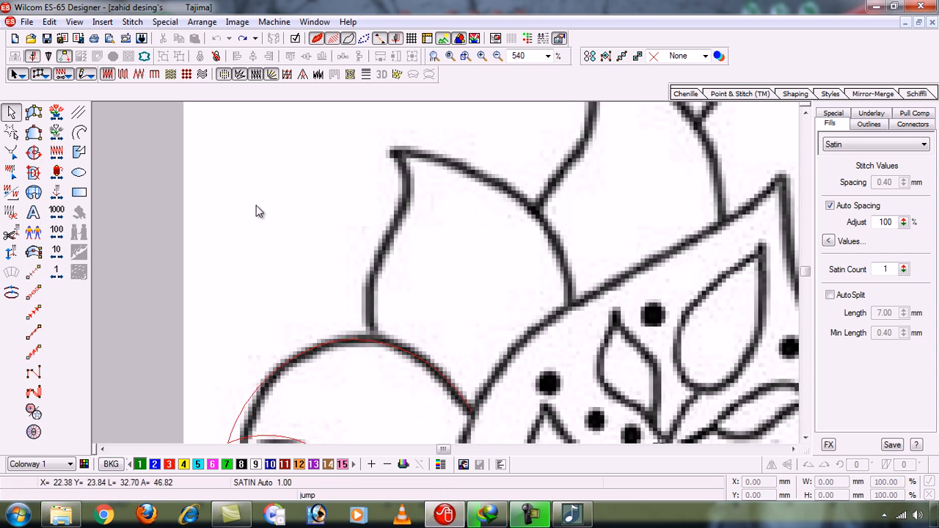
{"action": "left_click", "coordinate": [80, 133]}
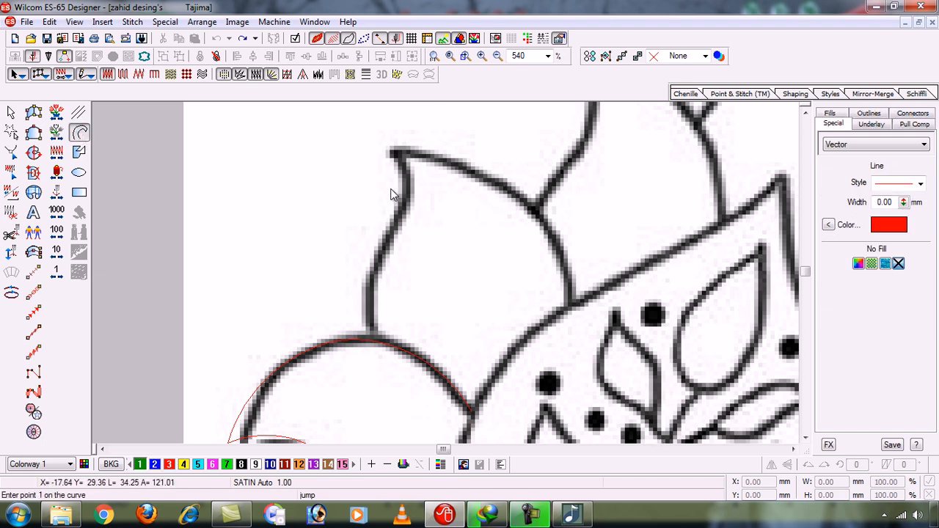
{"action": "left_click", "coordinate": [829, 226]}
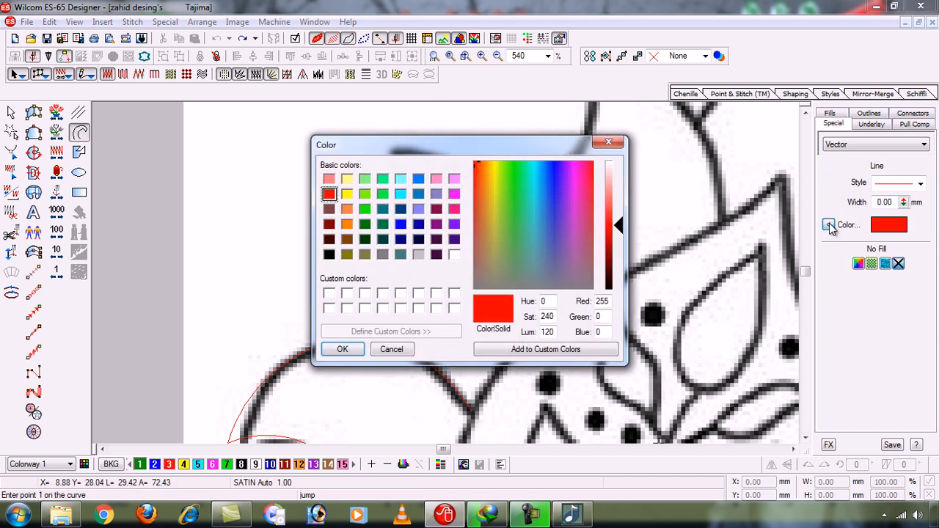
{"action": "left_click", "coordinate": [345, 349]}
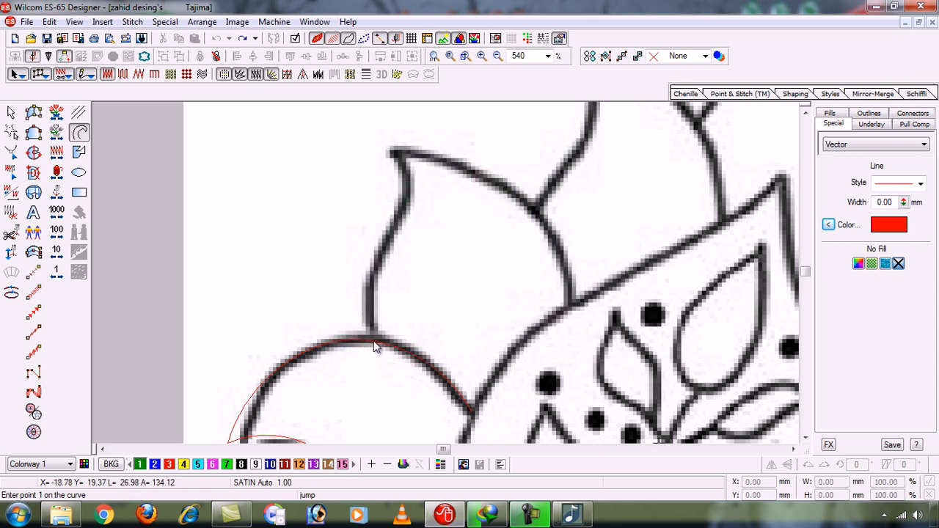
- Trace the left edge of the upper-left petal with curve points from the petal below up to near its tip
{"action": "left_click", "coordinate": [373, 341]}
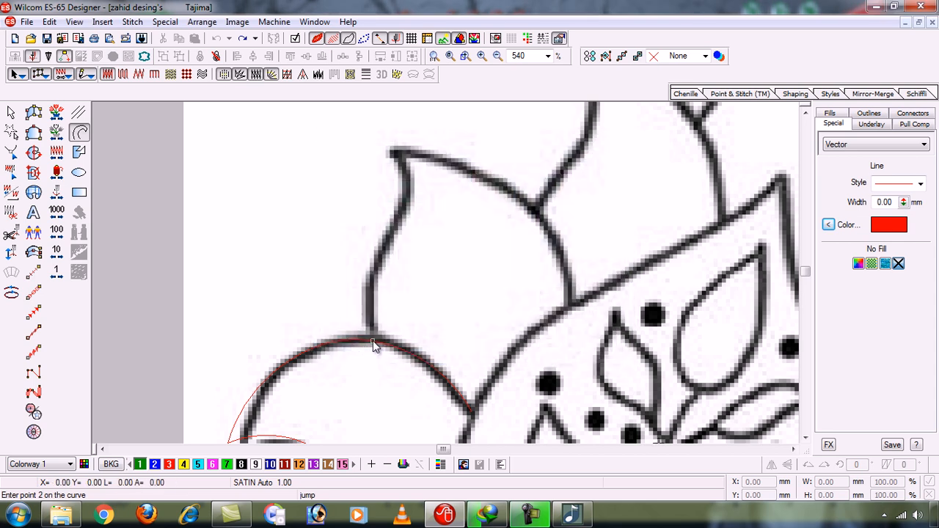
{"action": "left_click", "coordinate": [371, 288]}
{"action": "left_click", "coordinate": [397, 228]}
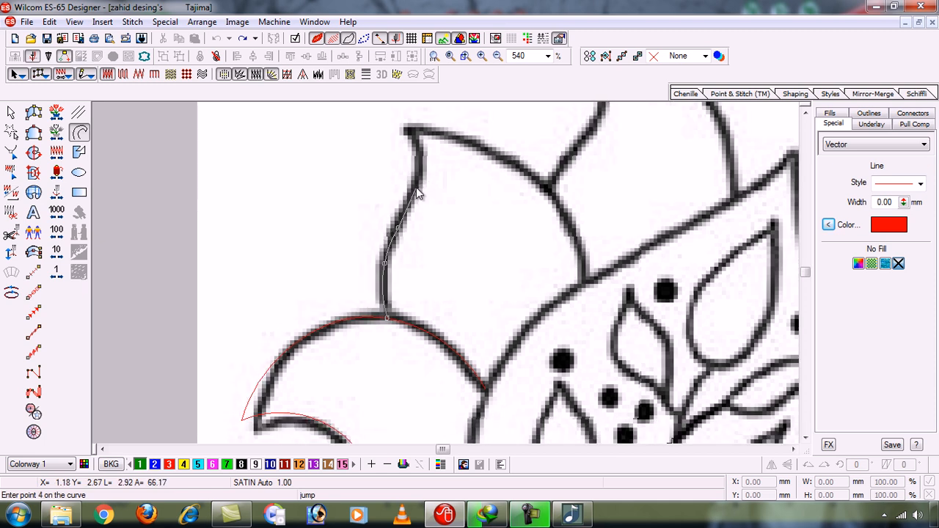
{"action": "left_click", "coordinate": [416, 187]}
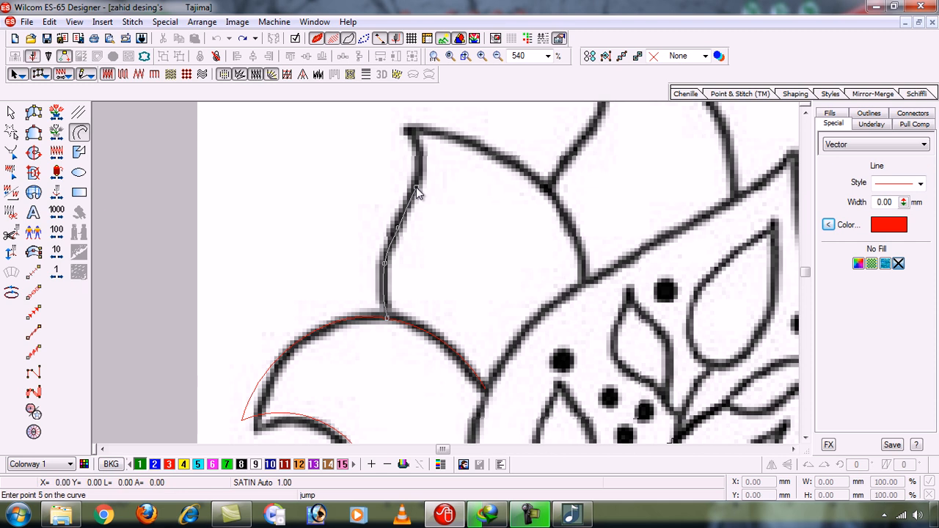
{"action": "left_click", "coordinate": [418, 149]}
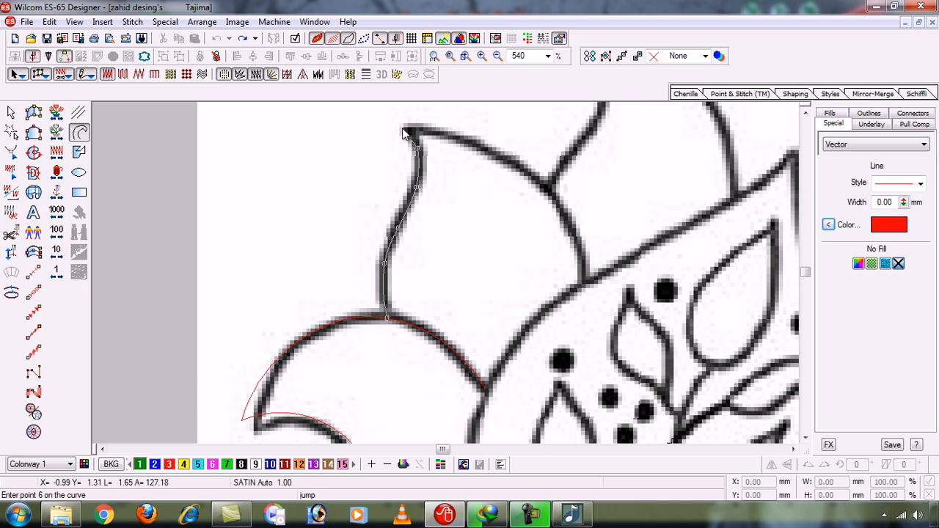
- Try to continue the curve around the petal's tip and along its upper edge, and remove these three points
{"action": "left_click", "coordinate": [402, 130]}
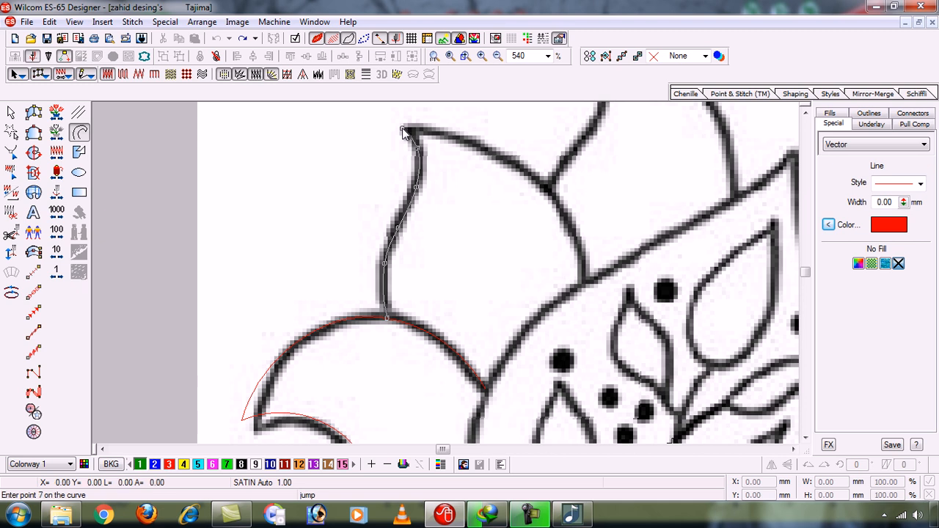
{"action": "left_click", "coordinate": [462, 141]}
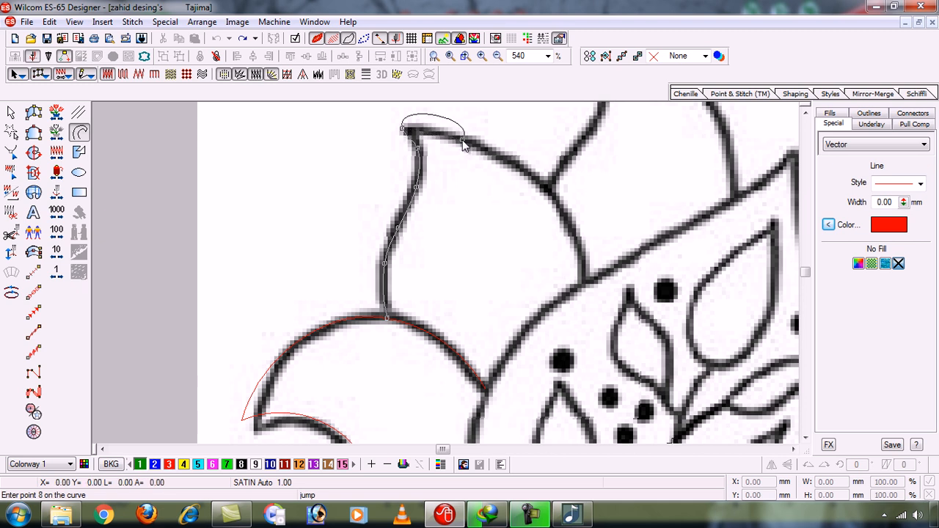
{"action": "left_click", "coordinate": [507, 164]}
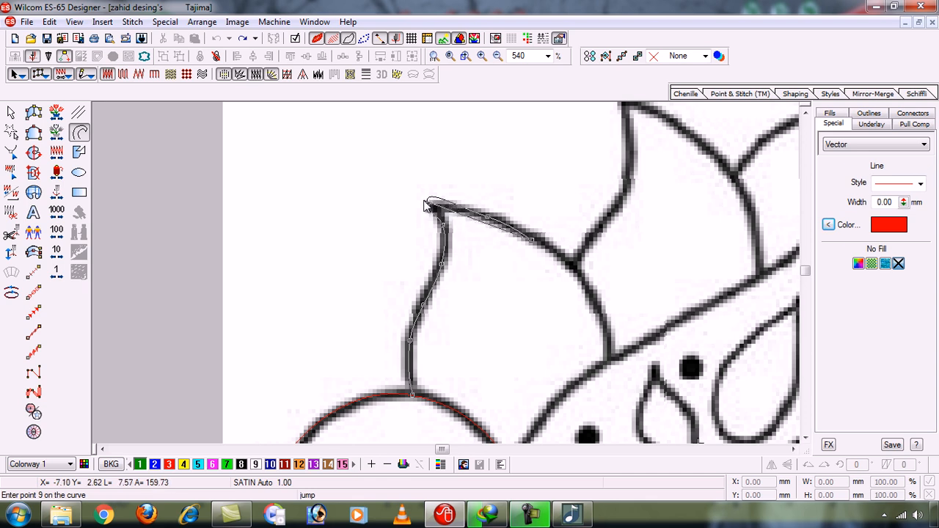
{"action": "key", "text": "BackSpace"}
{"action": "key", "text": "BackSpace"}
{"action": "key", "text": "BackSpace"}
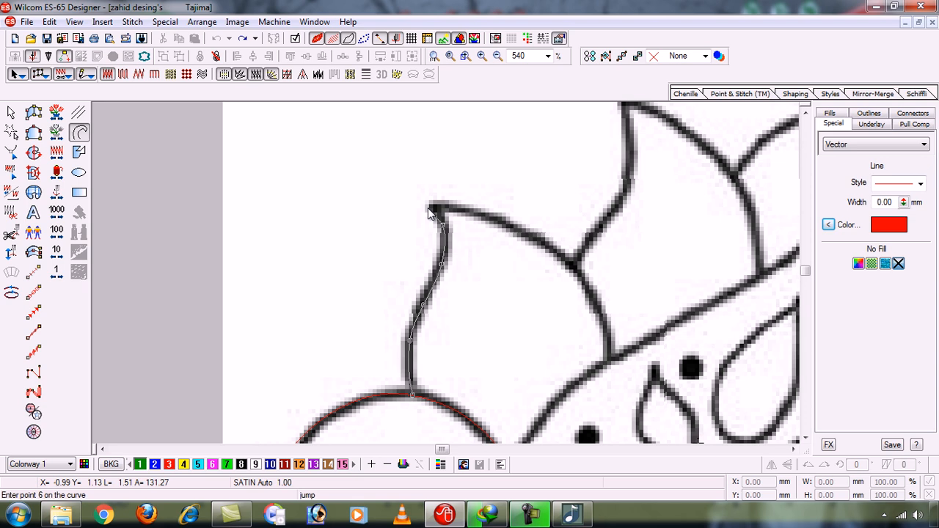
- Place a corner point at the petal's tip, trace its right edge down to the central teardrop shape, and finish the outline
{"action": "left_click", "coordinate": [427, 206]}
{"action": "left_click", "coordinate": [482, 214]}
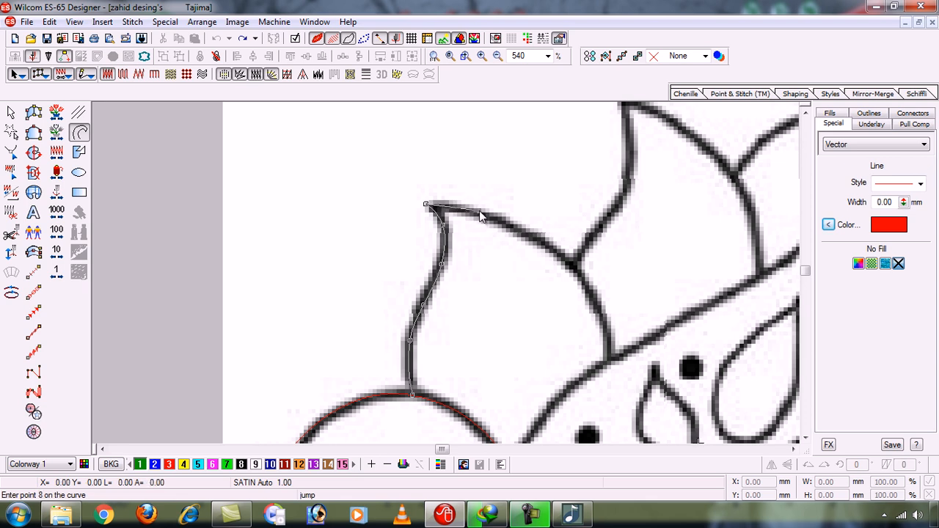
{"action": "left_click", "coordinate": [543, 243]}
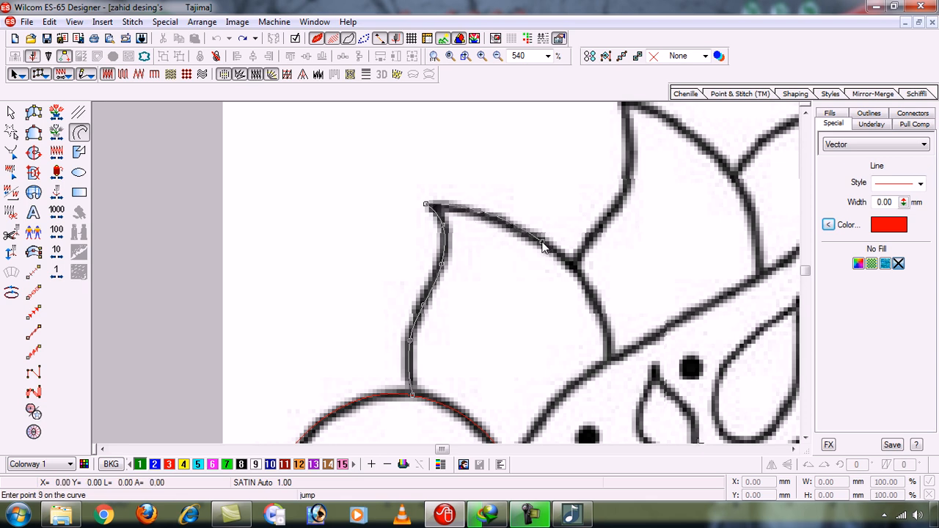
{"action": "left_click", "coordinate": [576, 278]}
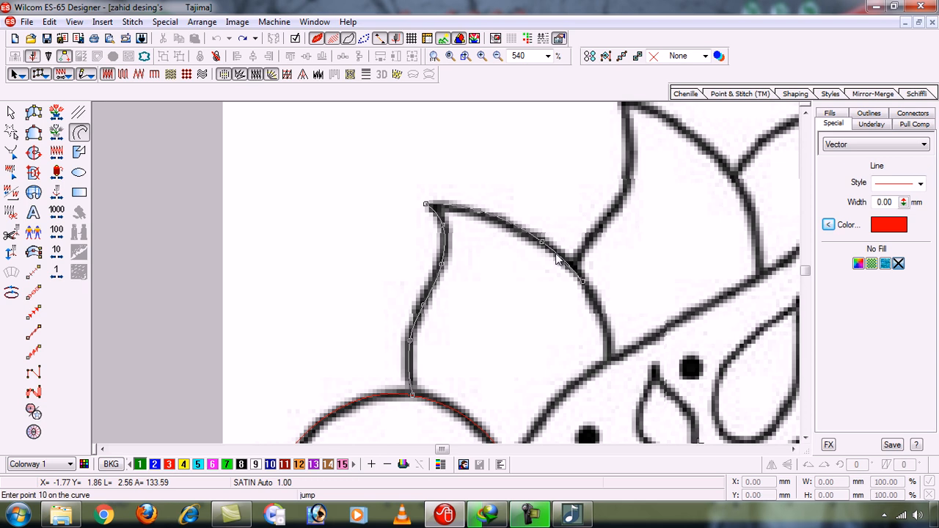
{"action": "left_click", "coordinate": [605, 320]}
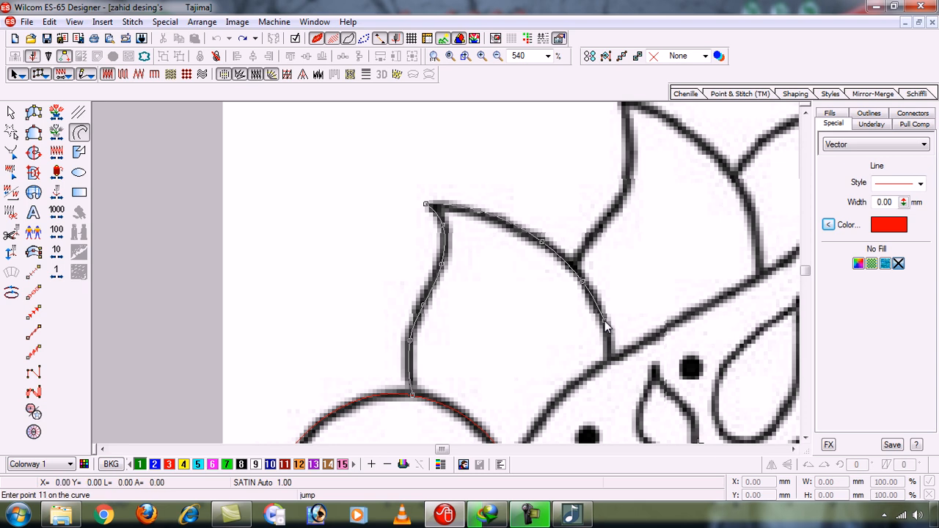
{"action": "left_click", "coordinate": [610, 362]}
{"action": "key", "text": "Return"}
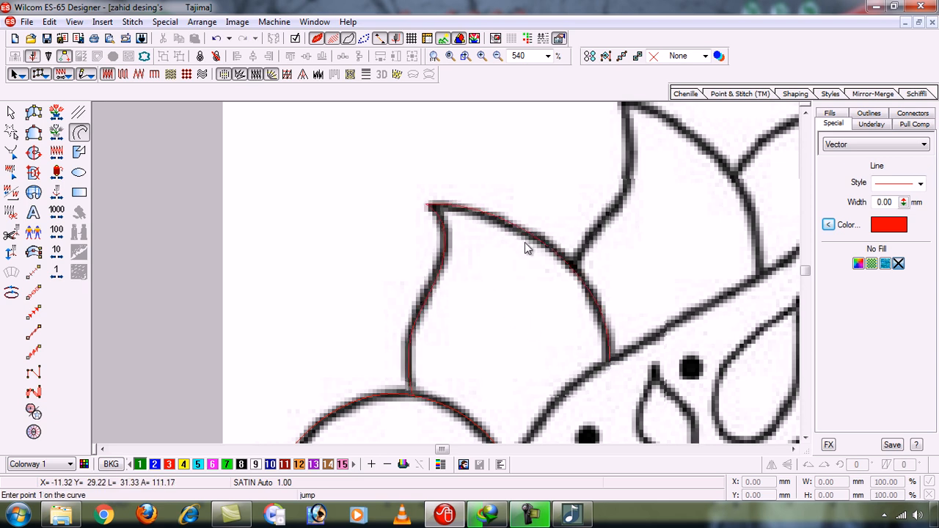
- Start the outline of the next petal at its junction with the traced upper-left petal
{"action": "left_click", "coordinate": [569, 265]}
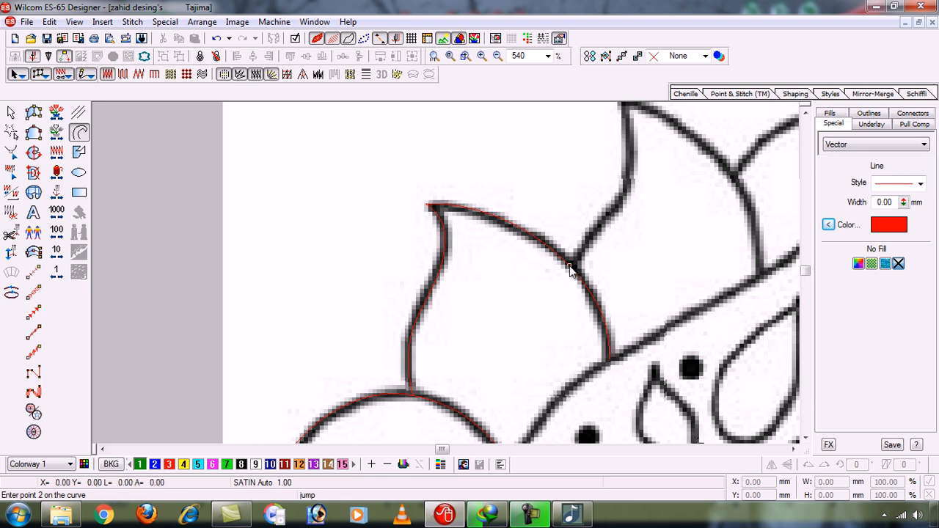
- Try to trace the petal's left edge with curve points up to its tip, and remove all points after the starting one
{"action": "left_click", "coordinate": [599, 223]}
{"action": "left_click", "coordinate": [626, 189]}
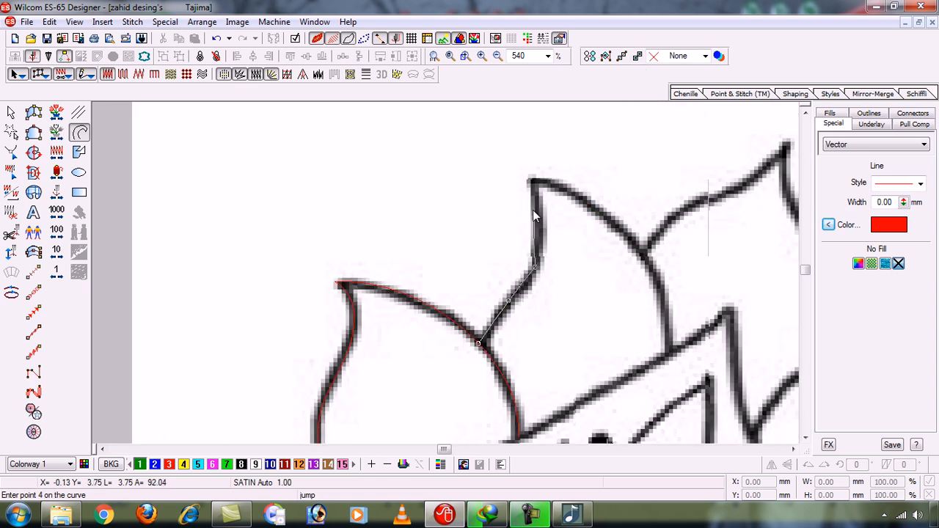
{"action": "left_click", "coordinate": [535, 212]}
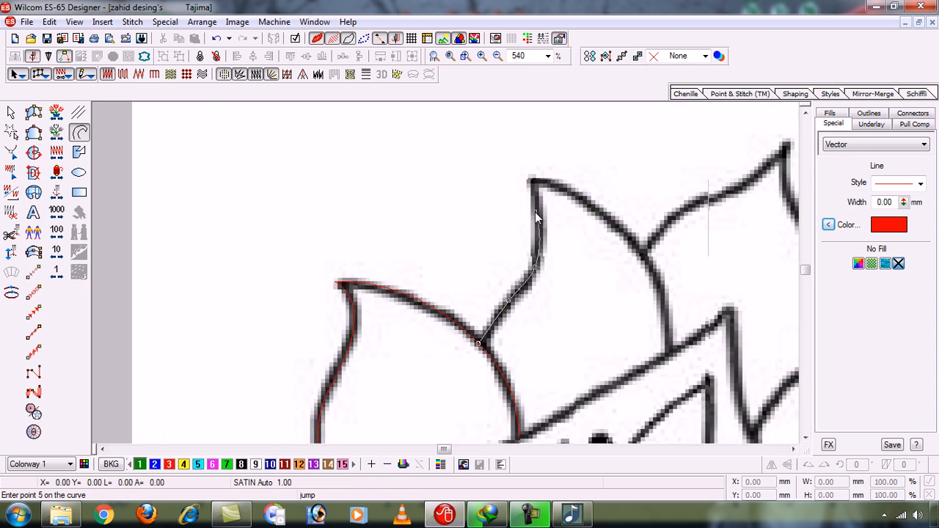
{"action": "left_click", "coordinate": [519, 179]}
{"action": "key", "text": "BackSpace"}
{"action": "key", "text": "BackSpace"}
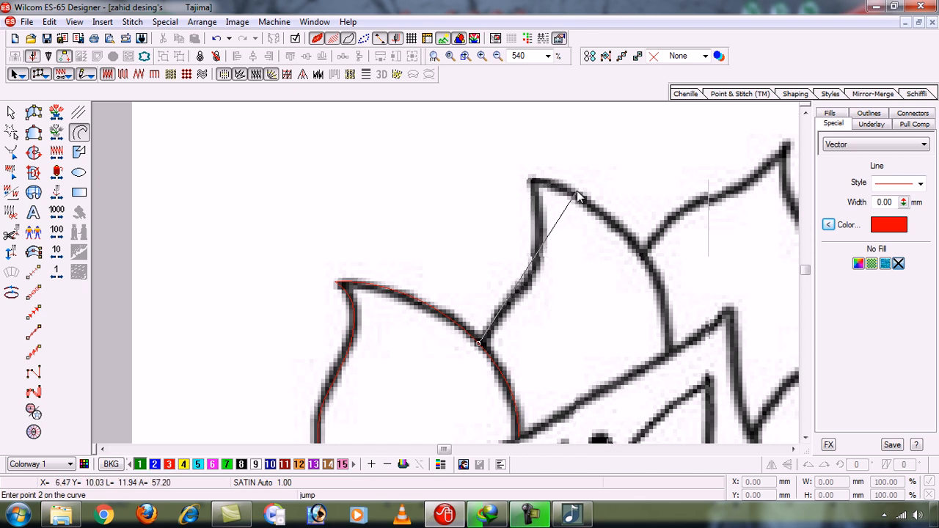
{"action": "key", "text": "BackSpace"}
{"action": "key", "text": "BackSpace"}
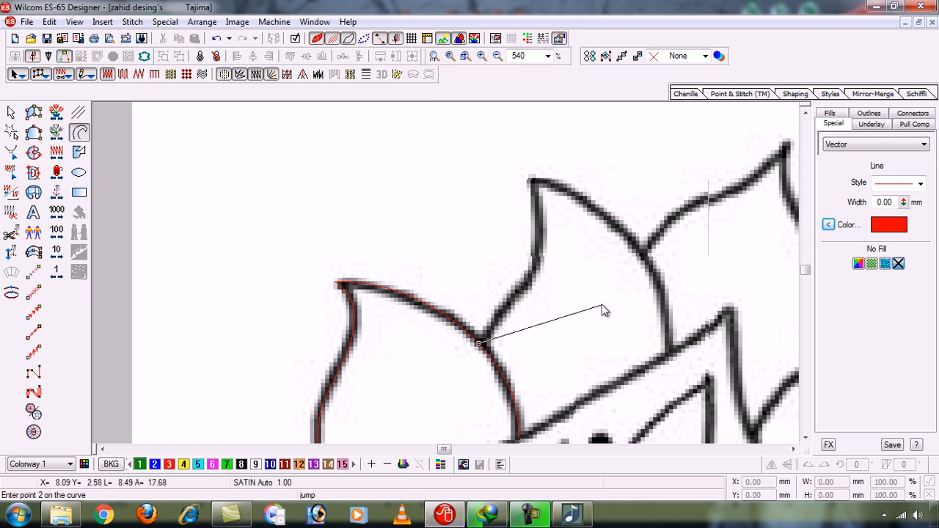
- Trace the petal's left edge with two curve points and place a single corner point just beyond its tip
{"action": "left_click", "coordinate": [517, 289]}
{"action": "left_click", "coordinate": [533, 232]}
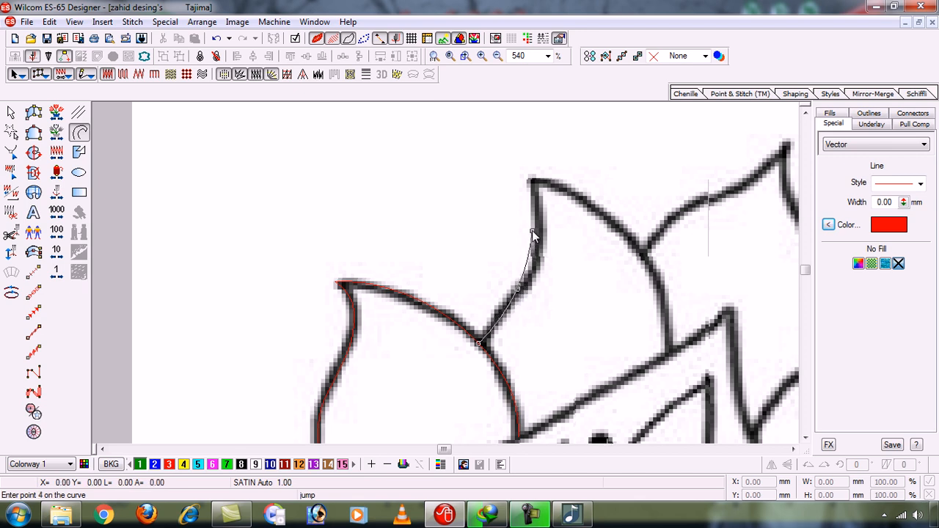
{"action": "double_click", "coordinate": [518, 170]}
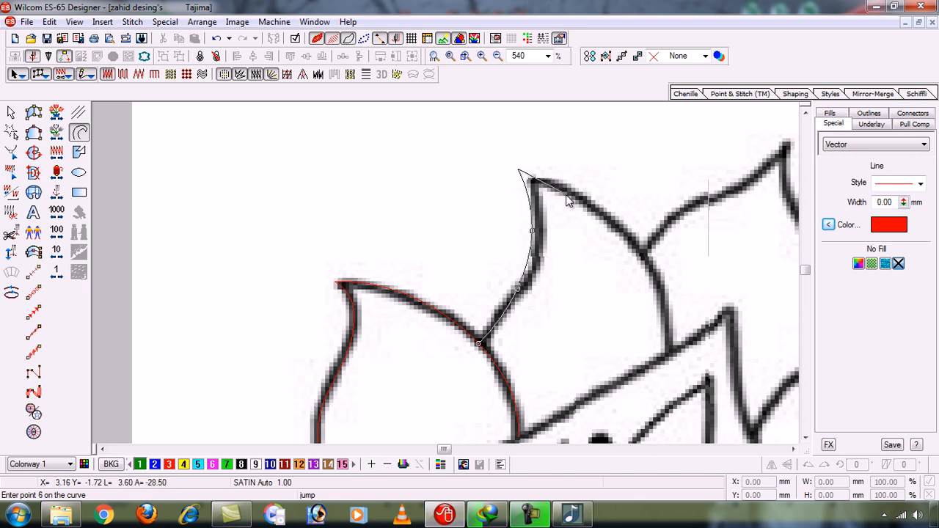
{"action": "key", "text": "BackSpace"}
{"action": "left_click", "coordinate": [519, 169]}
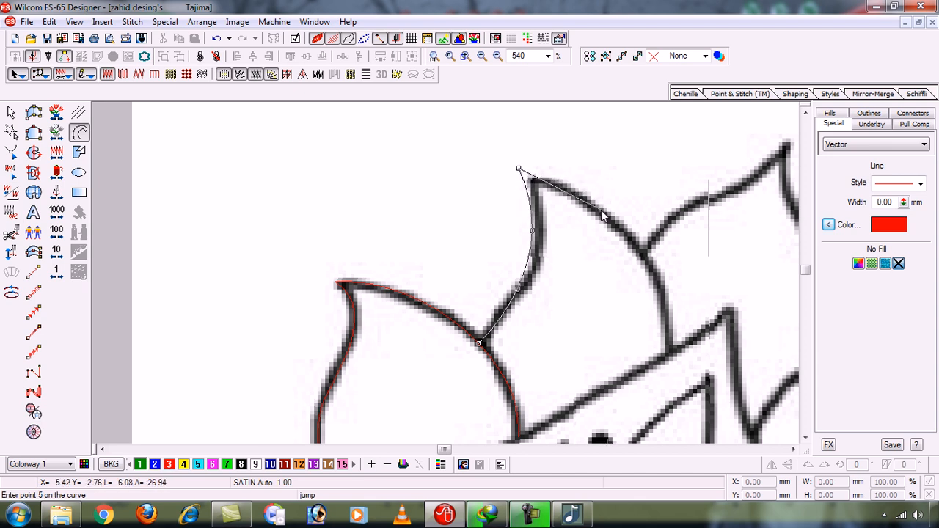
- Trace the petal's right edge with curve points down to the central teardrop shape and finish the outline
{"action": "left_click", "coordinate": [601, 213]}
{"action": "left_click", "coordinate": [653, 276]}
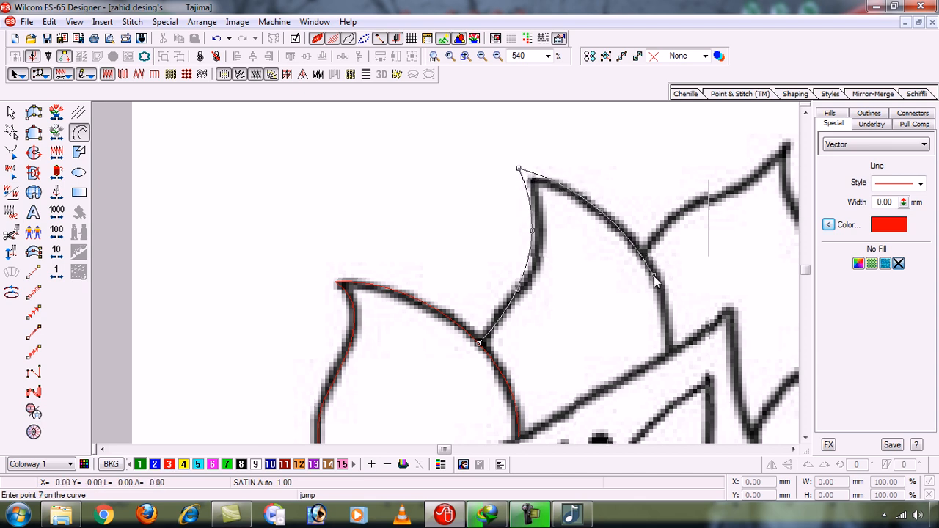
{"action": "left_click", "coordinate": [666, 310]}
{"action": "left_click", "coordinate": [669, 354]}
{"action": "key", "text": "Return"}
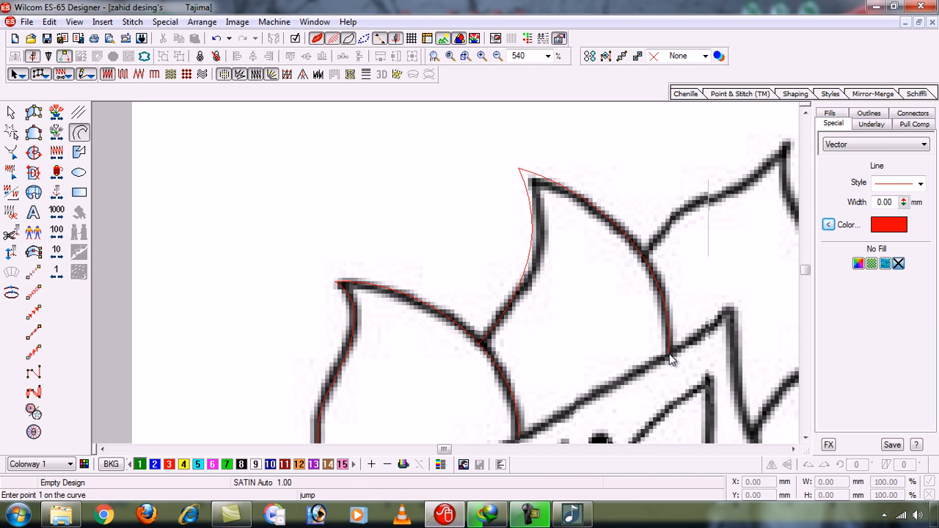
- Compare the two traced petals with the bitmap hidden and shown, and inspect the reshape points of the newest outline
{"action": "key", "text": "shift+b"}
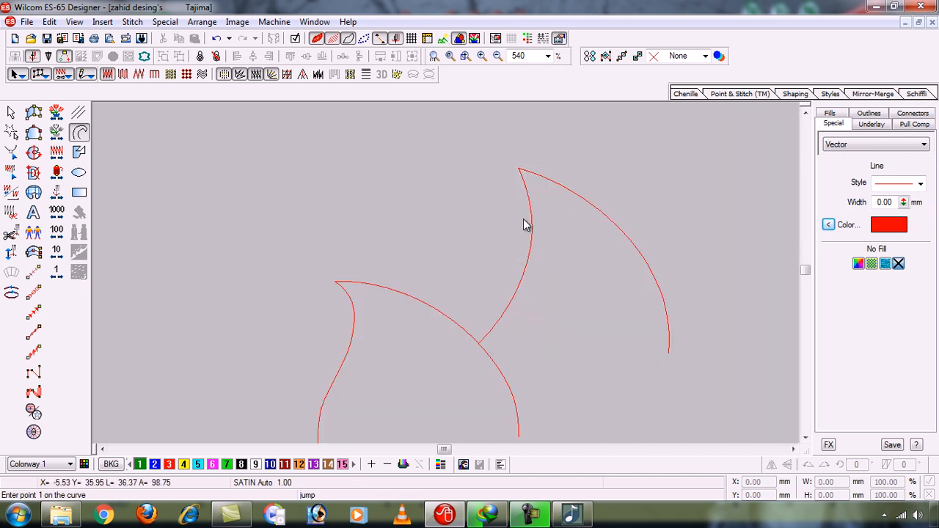
{"action": "key", "text": "shift+b"}
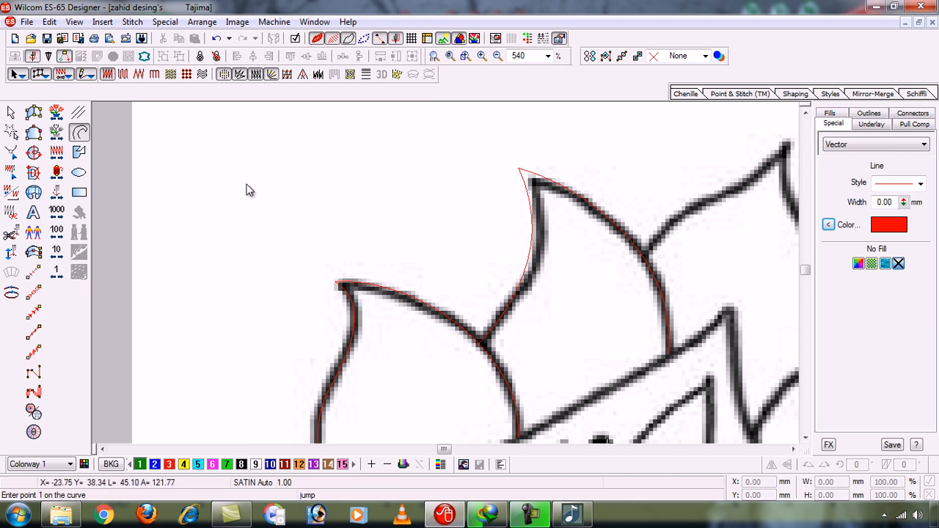
{"action": "left_click", "coordinate": [11, 112]}
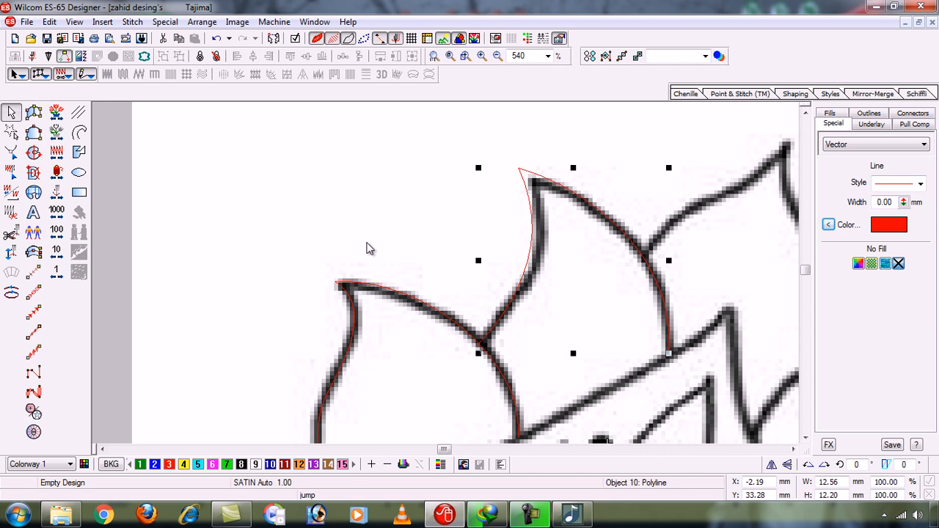
{"action": "left_click", "coordinate": [387, 295]}
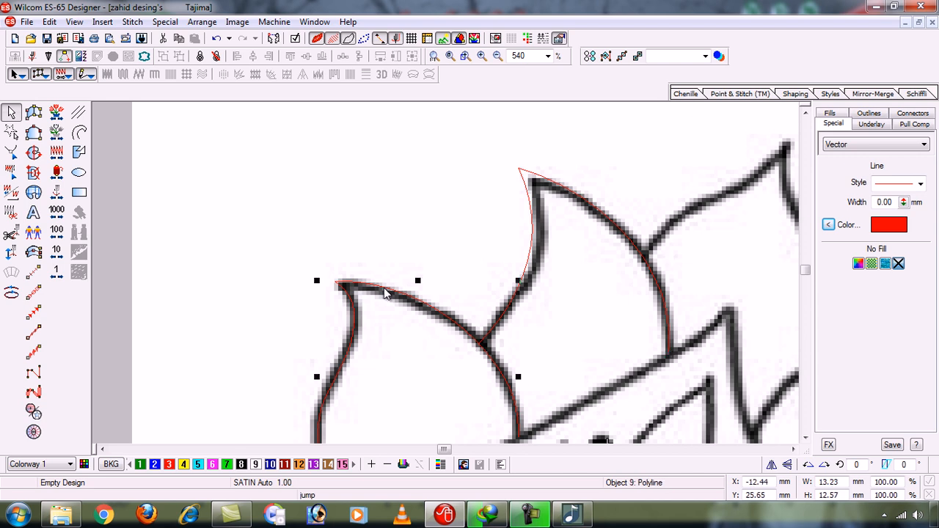
{"action": "left_click", "coordinate": [535, 238]}
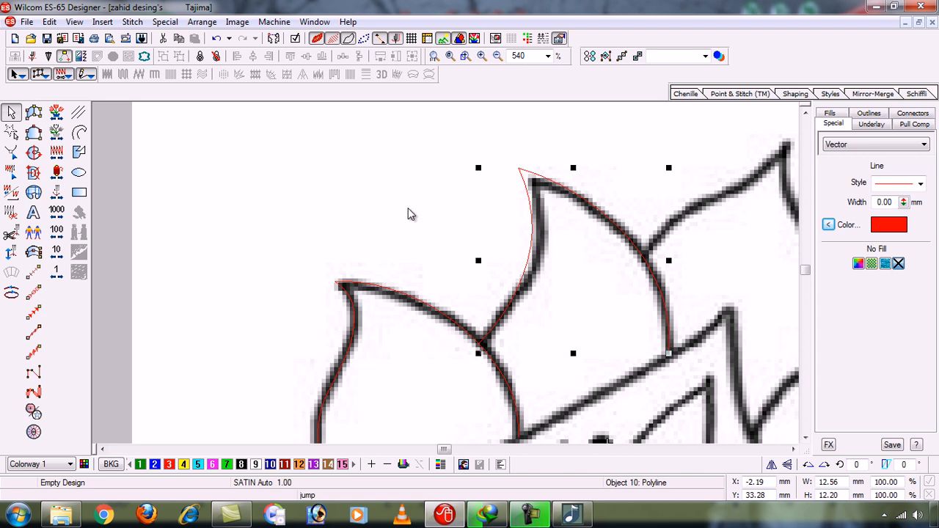
{"action": "key", "text": "h"}
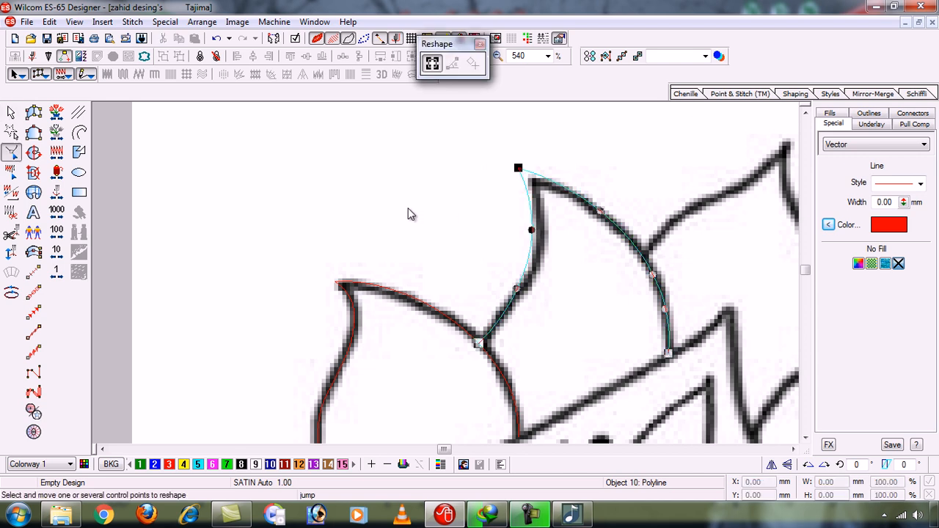
{"action": "key", "text": "d"}
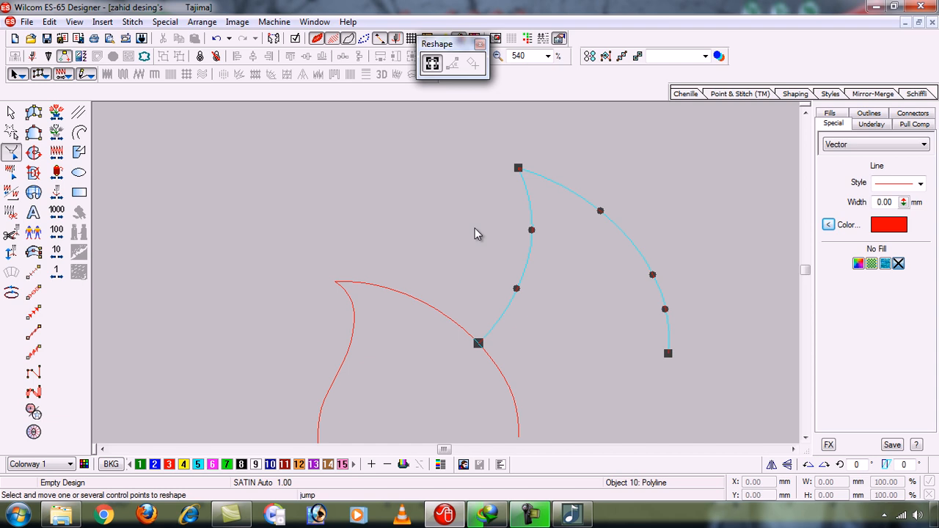
{"action": "key", "text": "Escape"}
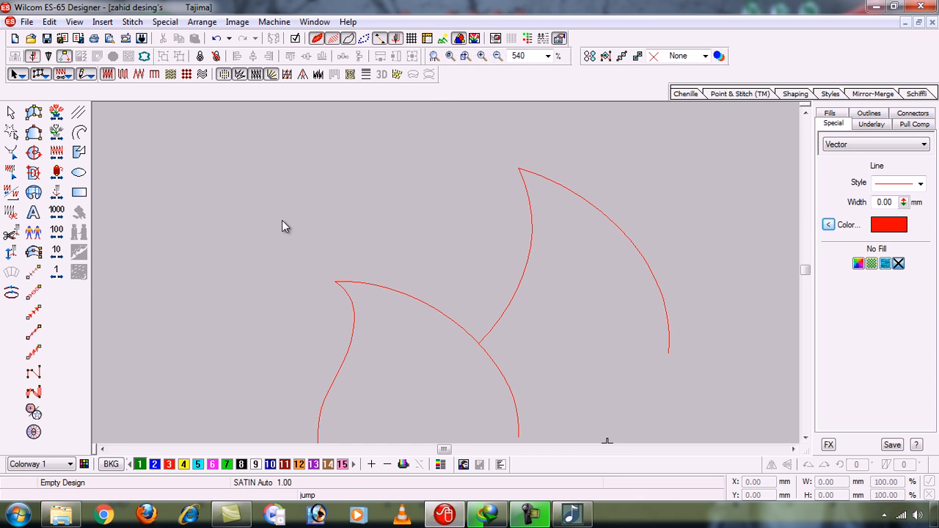
- Alternately show and hide the bitmap to check the red outlines against it, leaving the bitmap displayed
{"action": "left_click", "coordinate": [444, 40]}
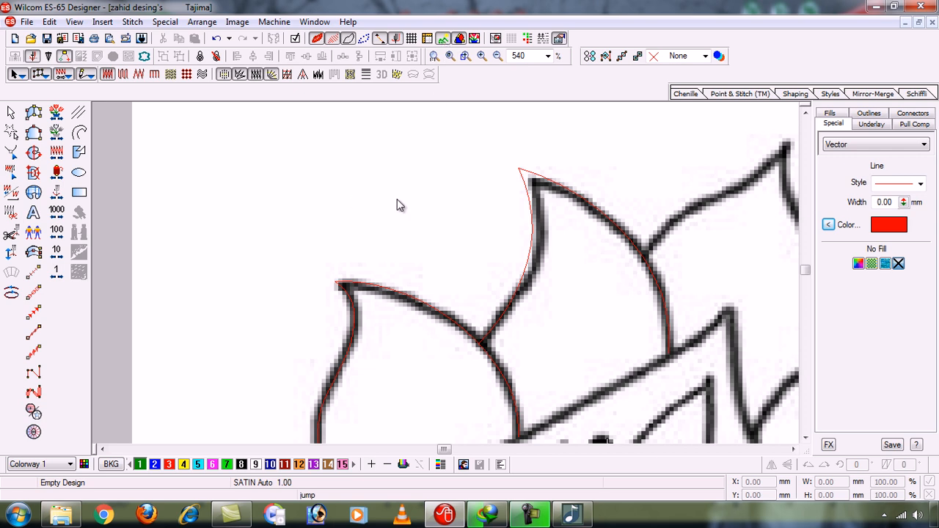
{"action": "left_click", "coordinate": [443, 40]}
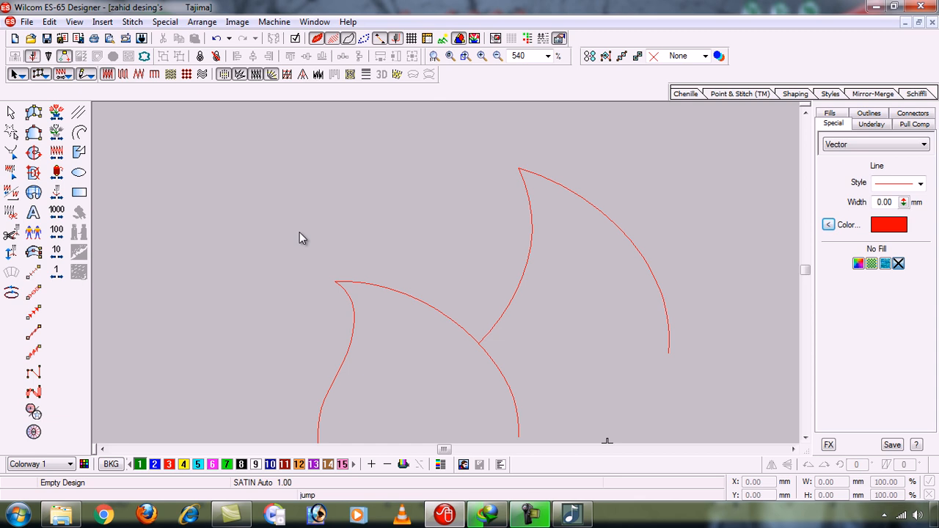
{"action": "key", "text": "shift+b"}
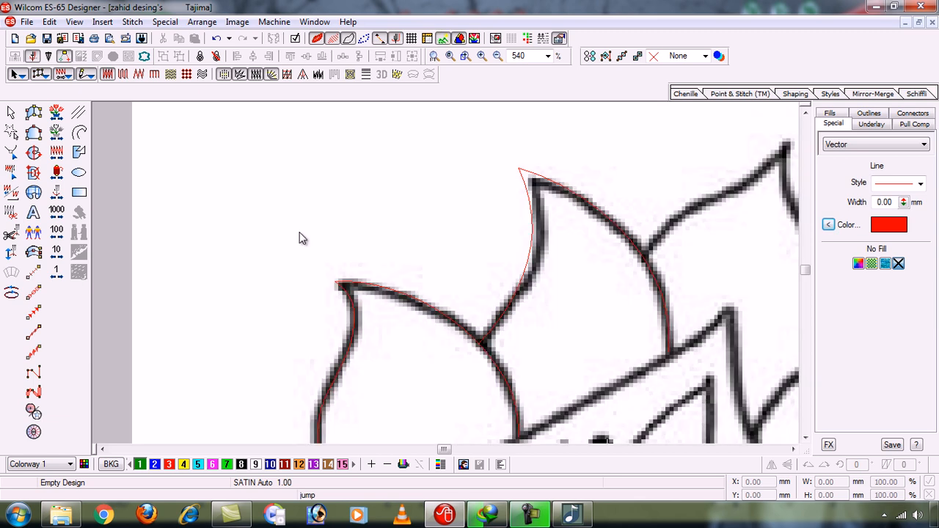
{"action": "key", "text": "shift+b"}
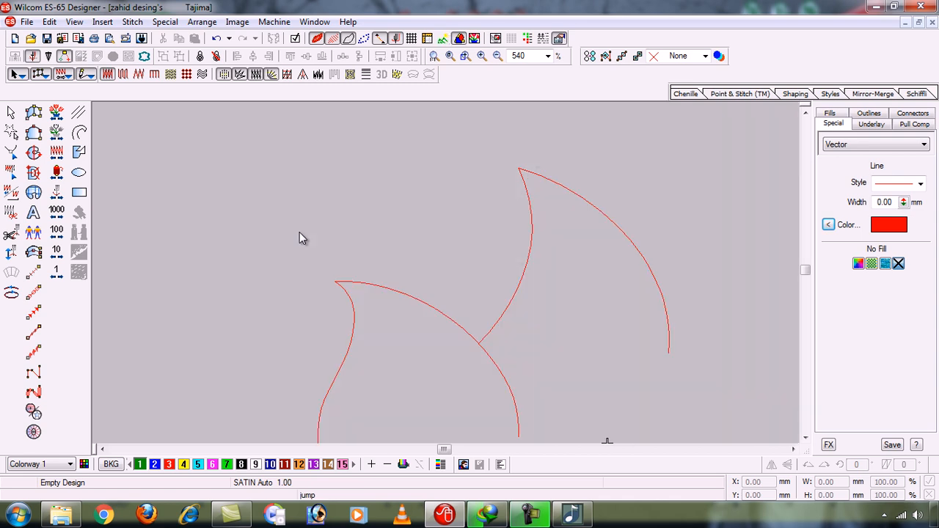
{"action": "key", "text": "shift+b"}
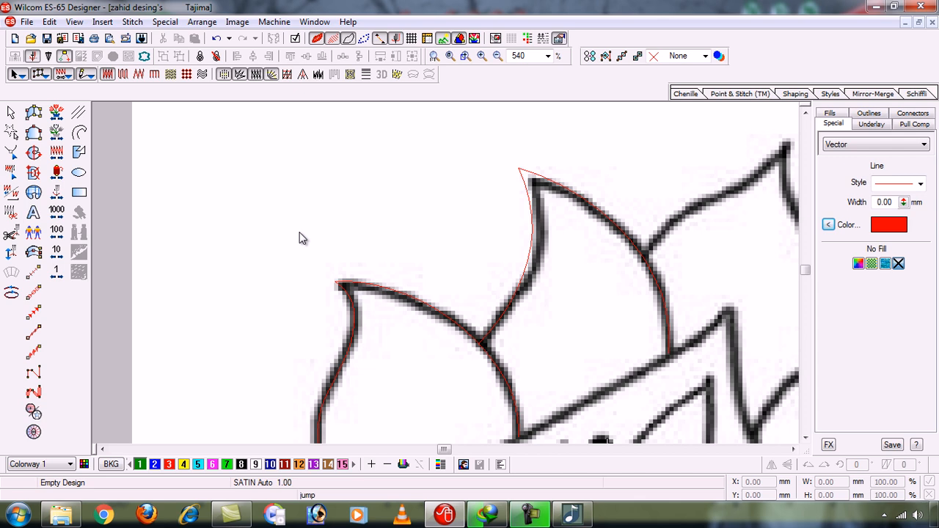
- Examine the traced petals at several magnifications, ending with the whole flower in view
{"action": "key", "text": "shift+z"}
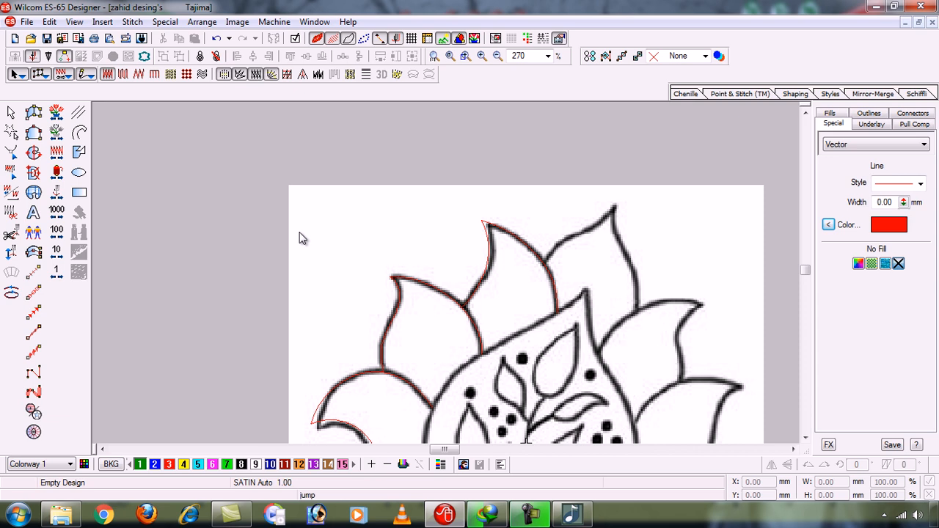
{"action": "key", "text": "shift+z"}
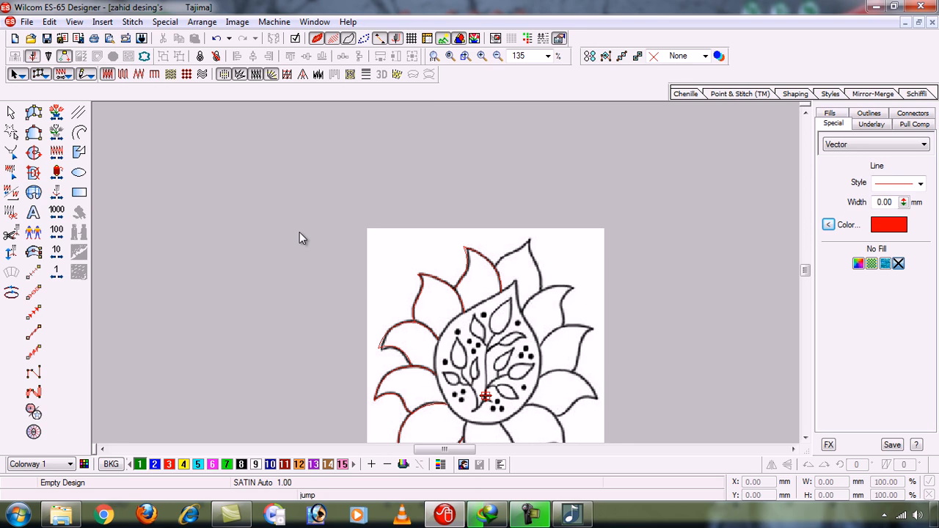
{"action": "key", "text": "z"}
{"action": "key", "text": "z"}
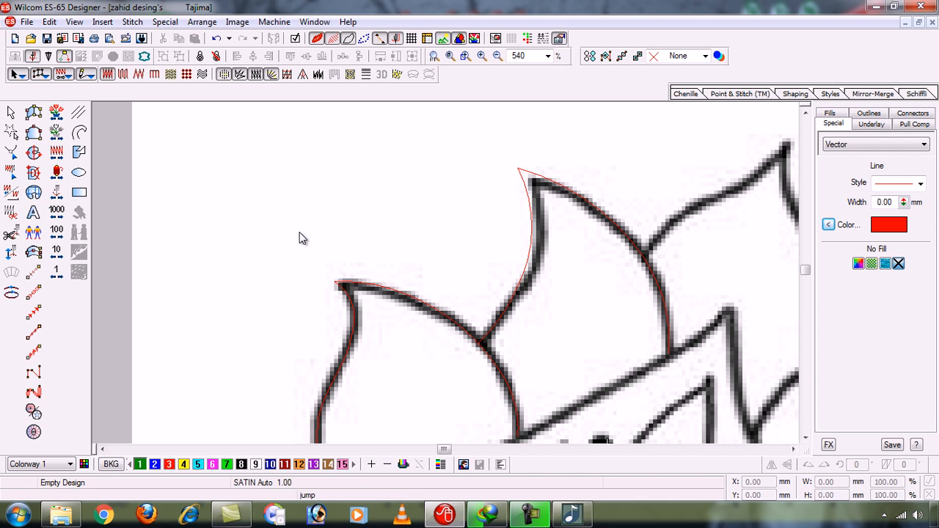
{"action": "key", "text": "z"}
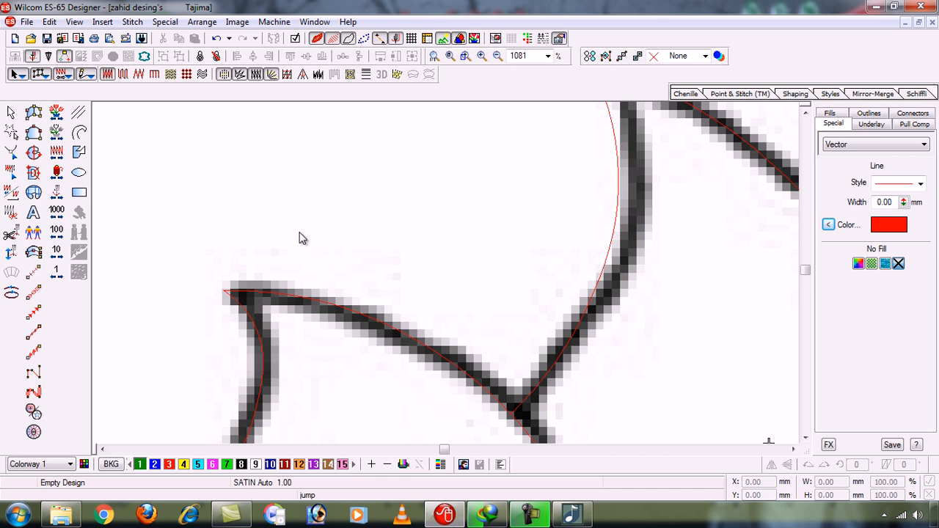
{"action": "key", "text": "shift+z"}
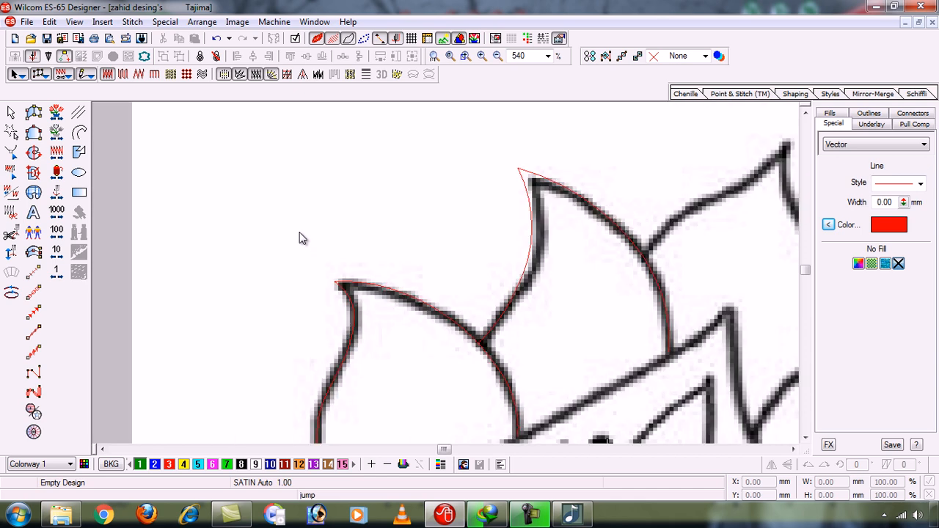
{"action": "key", "text": "shift+z"}
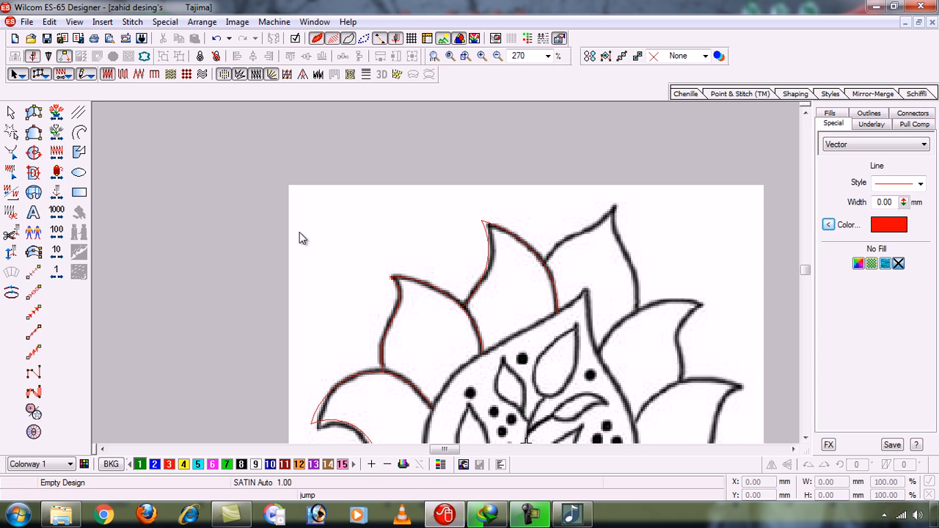
{"action": "key", "text": "0"}
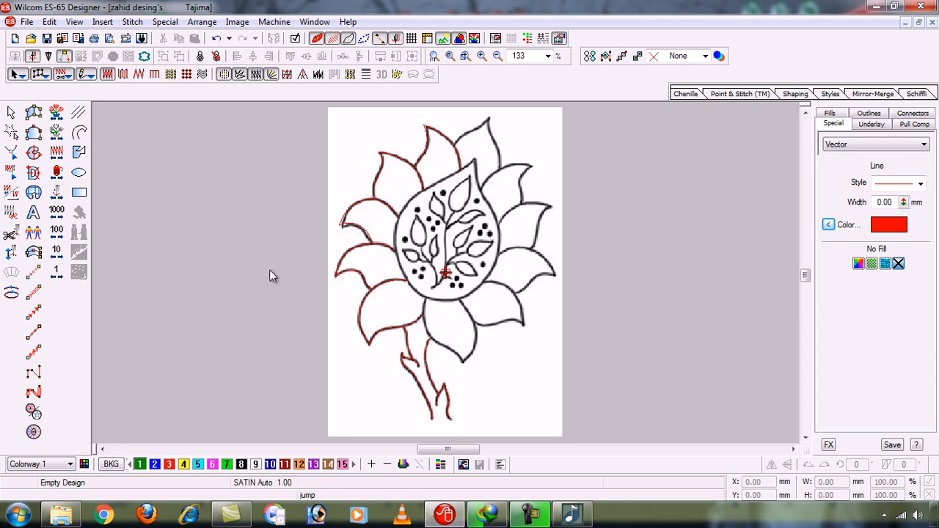
- Start a red vector outline on the tall untraced petal at the flower's top, tracing from the neighbouring petal's edge up to its tip
{"action": "key", "text": "b"}
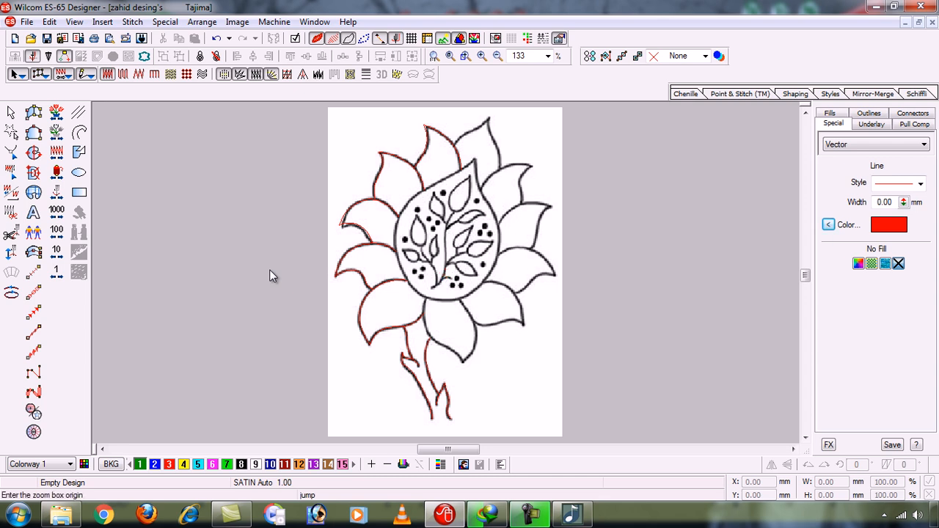
{"action": "left_click", "coordinate": [430, 118]}
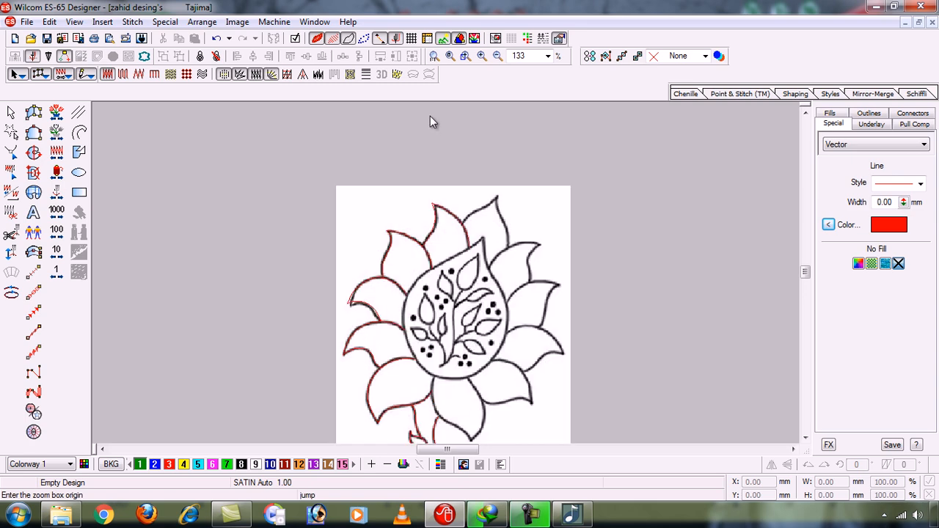
{"action": "left_click", "coordinate": [532, 285]}
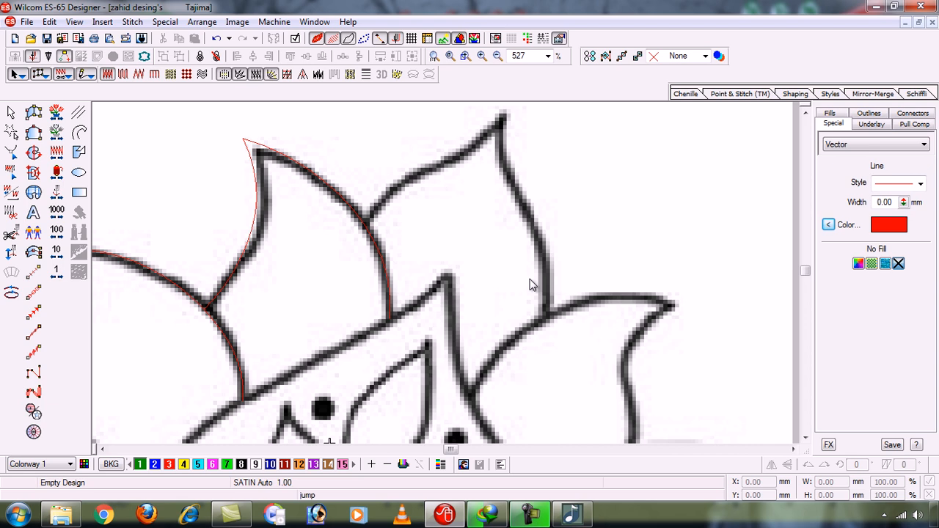
{"action": "left_click", "coordinate": [81, 134]}
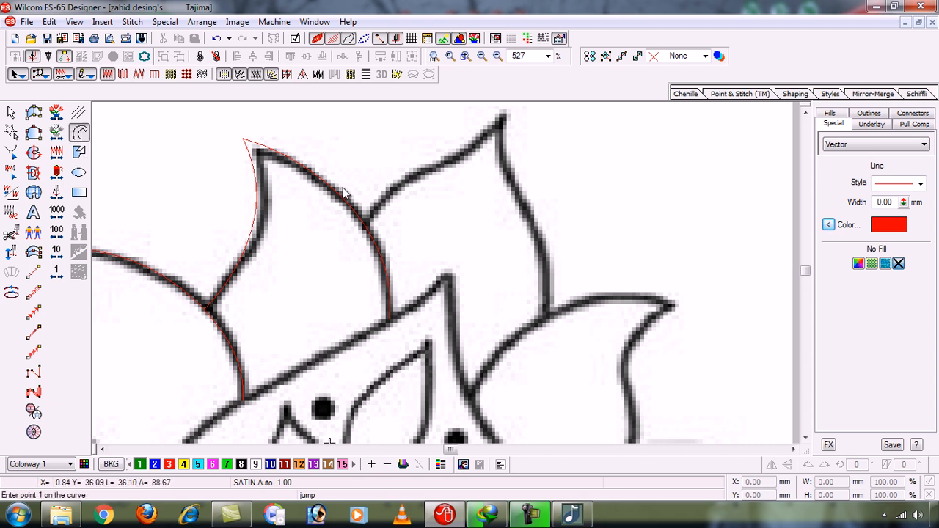
{"action": "left_click", "coordinate": [363, 222]}
{"action": "left_click", "coordinate": [395, 189]}
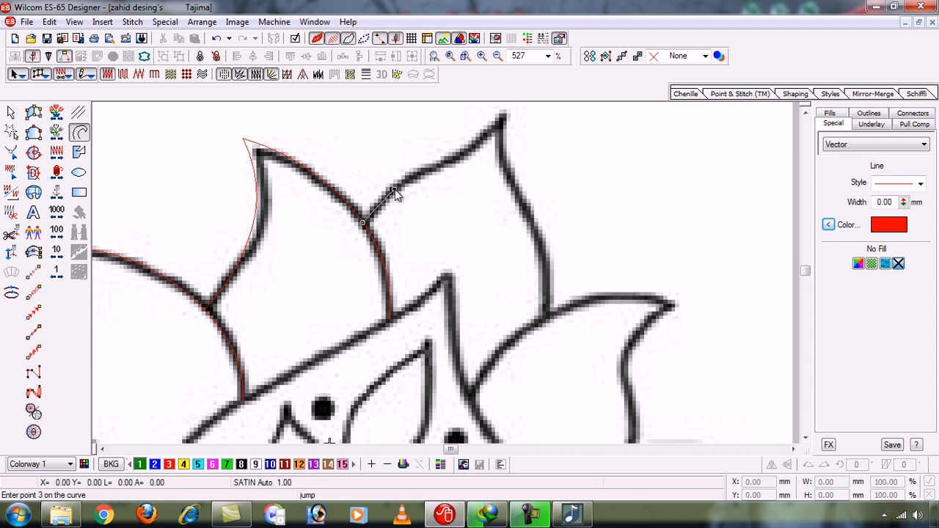
{"action": "left_click", "coordinate": [430, 169]}
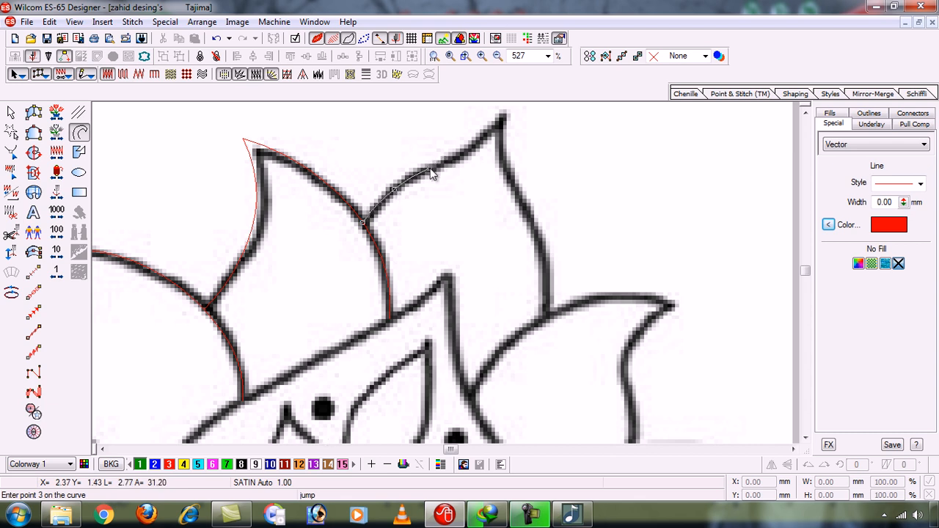
{"action": "left_click", "coordinate": [465, 154]}
{"action": "left_click", "coordinate": [476, 192]}
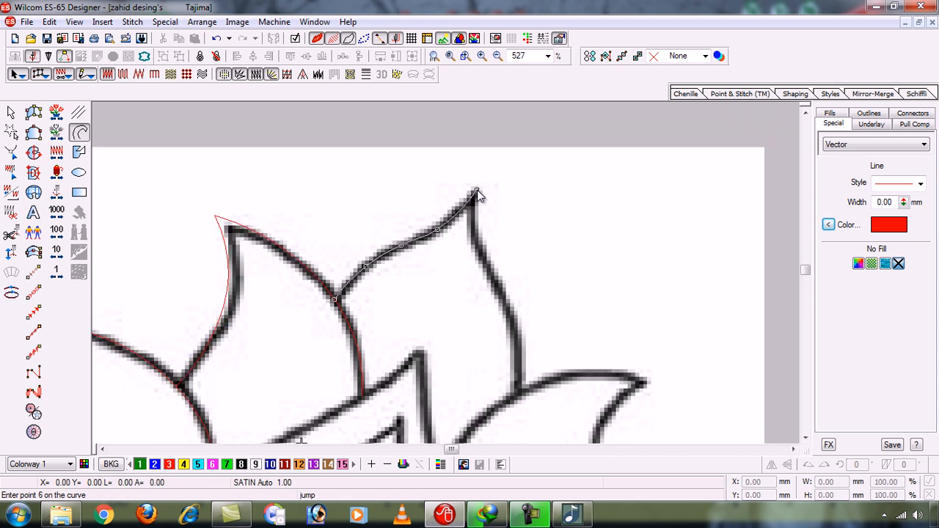
- Trace the tall top petal's right edge with curve points down to the next petal's edge and finish the outline
{"action": "left_click", "coordinate": [474, 226]}
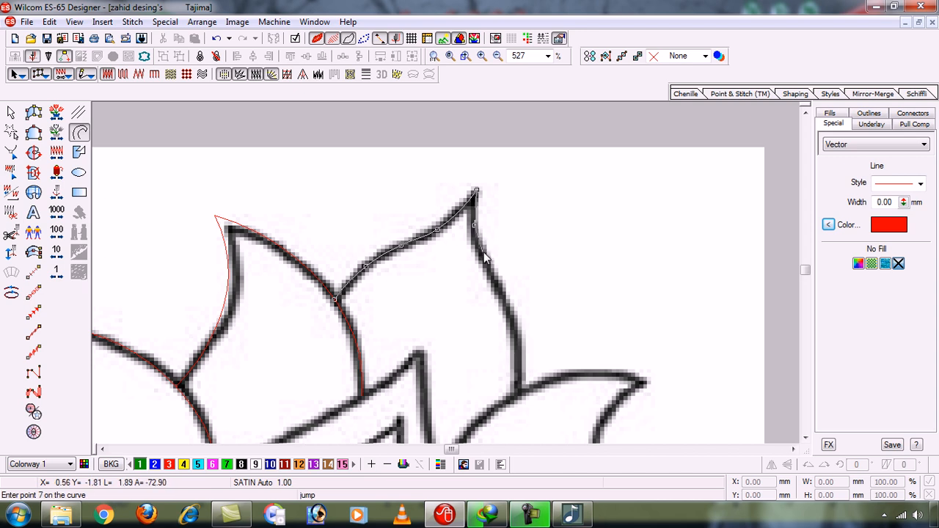
{"action": "left_click", "coordinate": [483, 255]}
{"action": "left_click", "coordinate": [513, 321]}
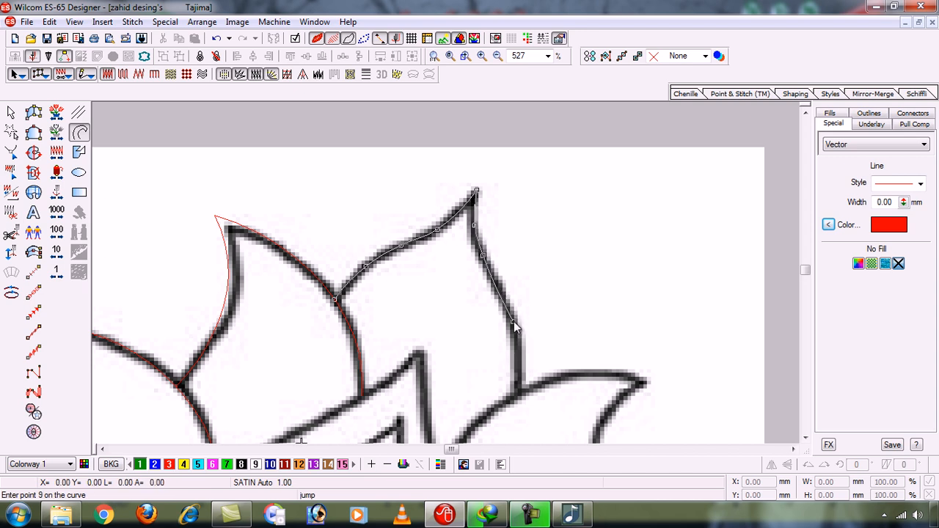
{"action": "left_click", "coordinate": [518, 394]}
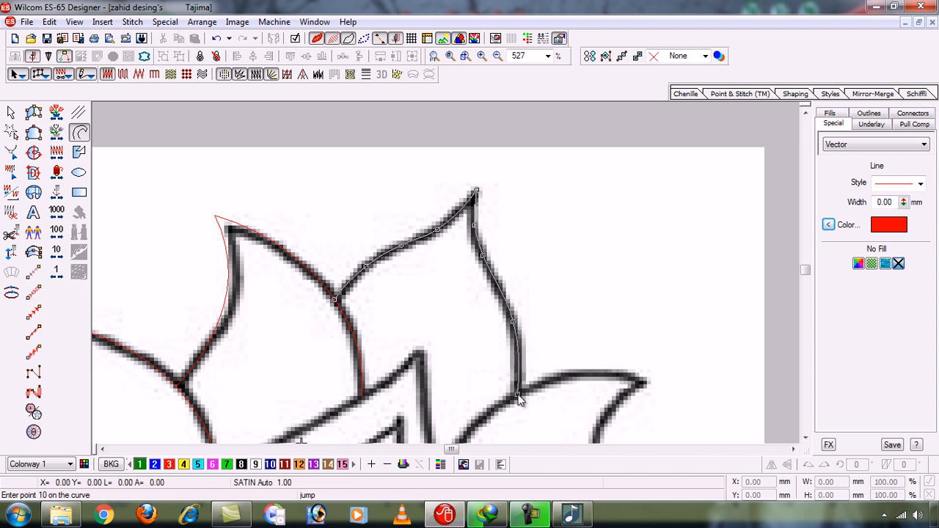
{"action": "key", "text": "Return"}
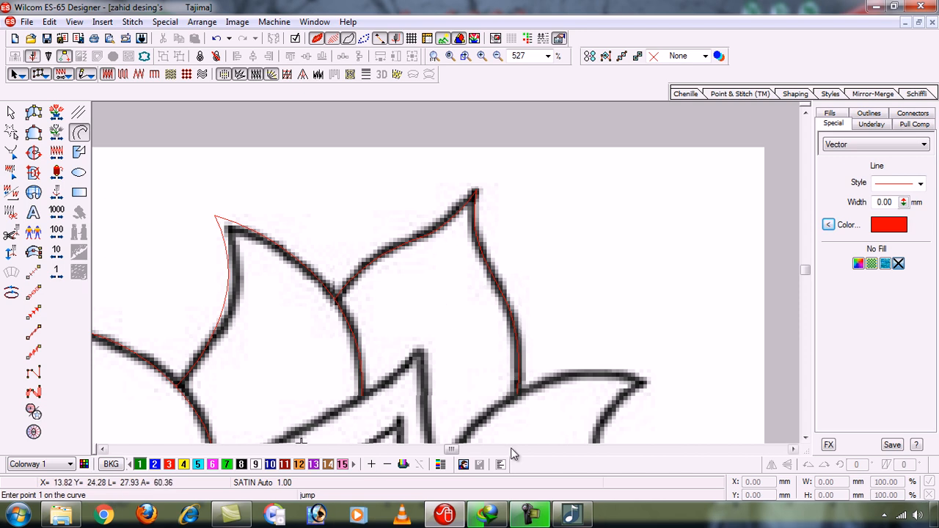
{"action": "left_click", "coordinate": [529, 514]}
{"action": "left_click", "coordinate": [531, 515]}
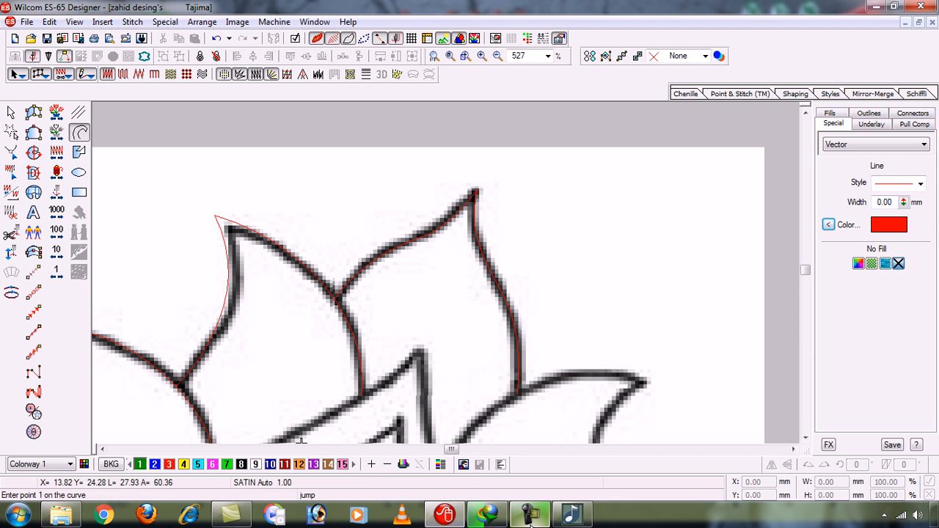
{"action": "key", "text": "shift+z"}
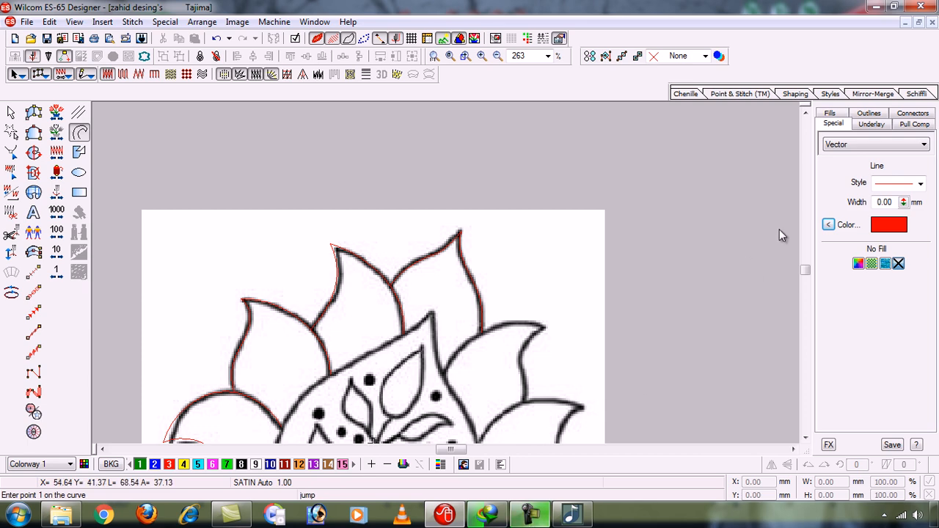
{"action": "left_click", "coordinate": [879, 7]}
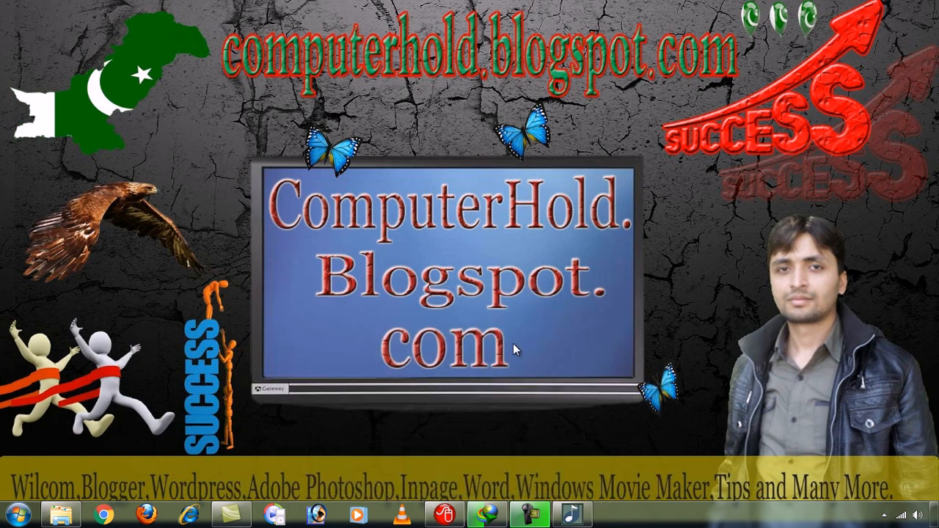
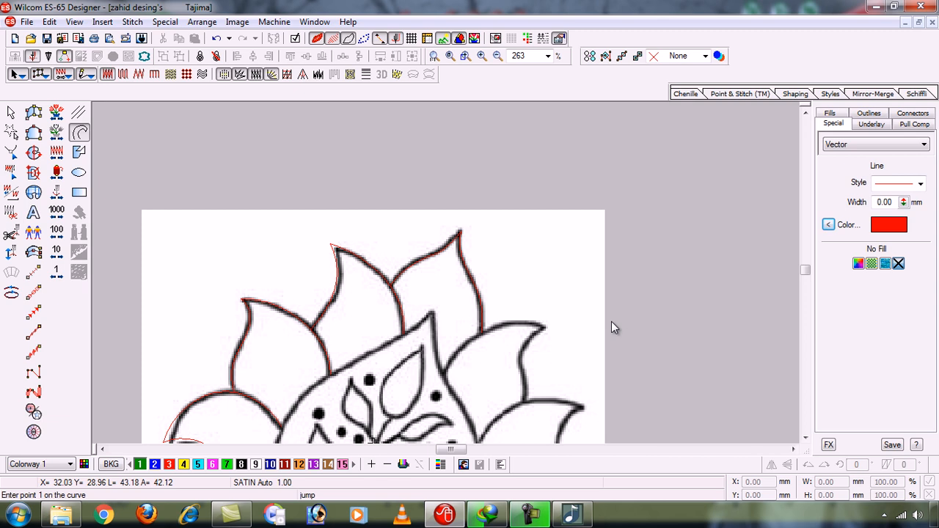
- Trace the upper edge of the next petal clockwise, from the central teardrop shape over its arch to the pointed tip
{"action": "key", "text": "b"}
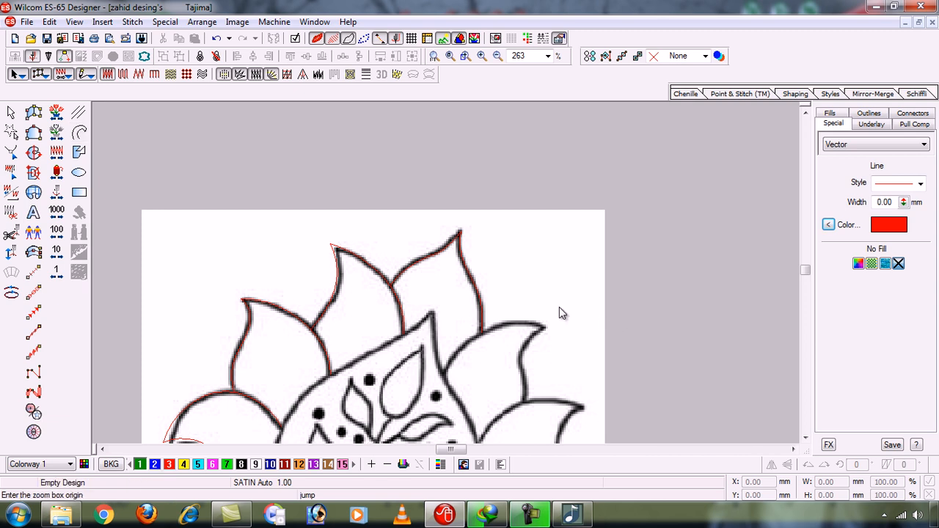
{"action": "left_click_drag", "start_coordinate": [420, 307], "coordinate": [499, 373]}
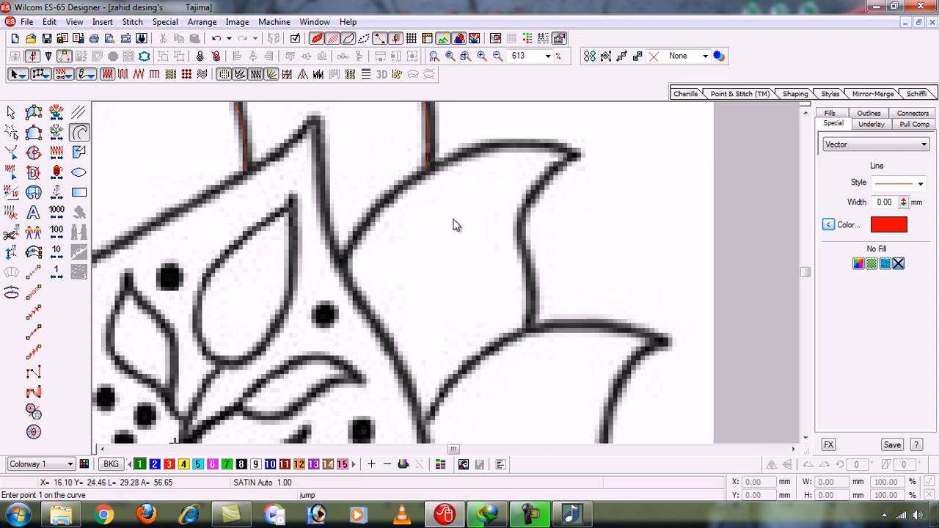
{"action": "key", "text": "shift+z"}
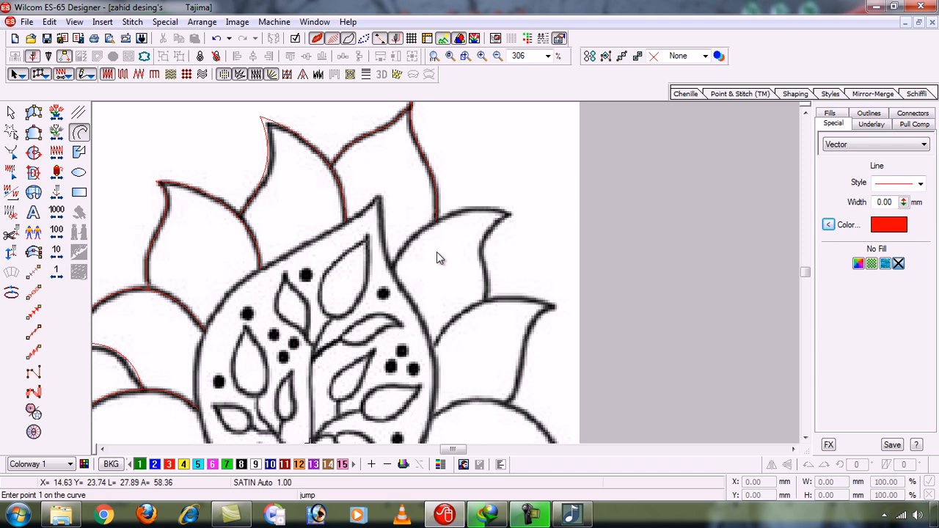
{"action": "key", "text": "b"}
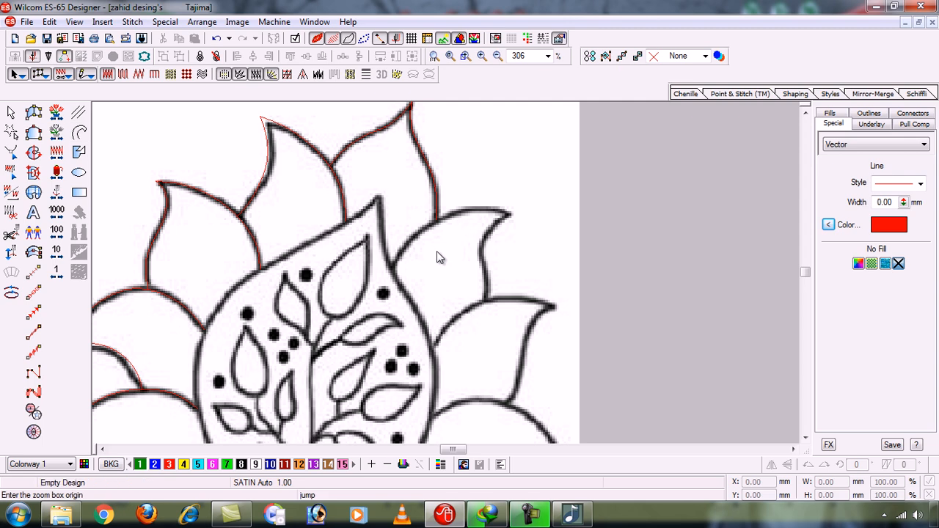
{"action": "left_click_drag", "start_coordinate": [352, 179], "coordinate": [526, 354]}
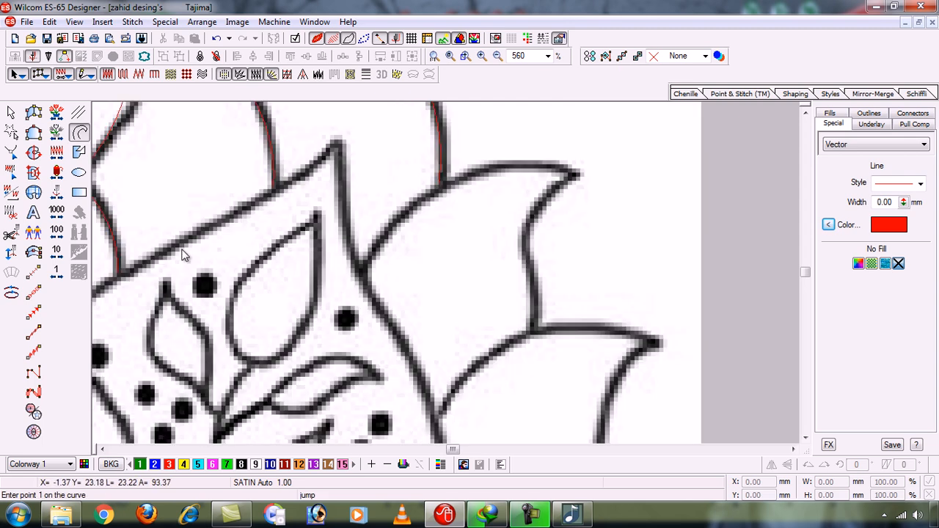
{"action": "left_click", "coordinate": [359, 272]}
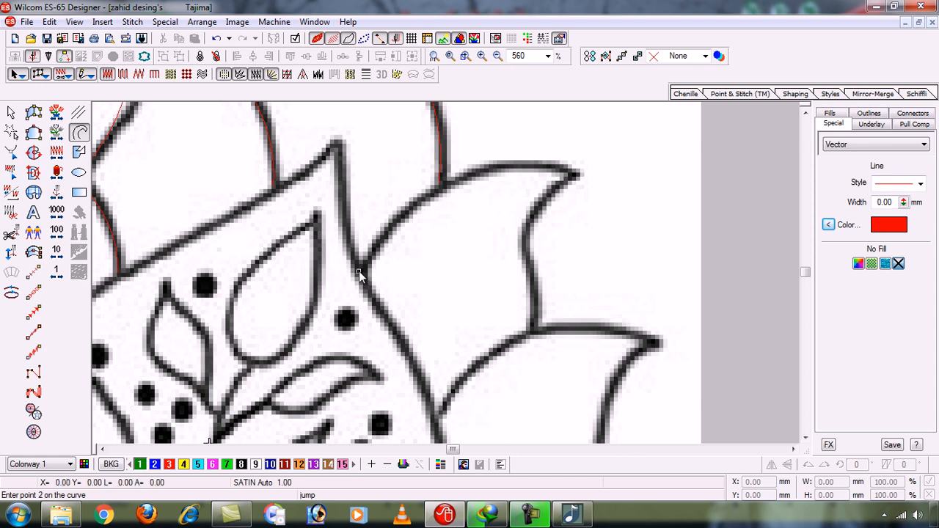
{"action": "left_click", "coordinate": [404, 214]}
{"action": "left_click", "coordinate": [451, 185]}
{"action": "left_click", "coordinate": [534, 168]}
{"action": "left_click", "coordinate": [581, 174]}
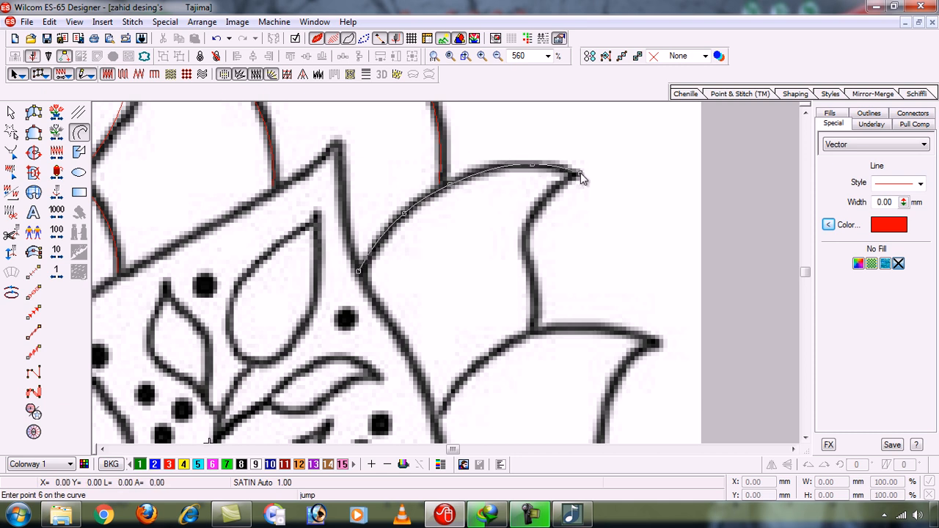
- Trace the same petal's inward-curving right edge from the tip down to the petal below and finish the outline
{"action": "left_click", "coordinate": [550, 196]}
{"action": "left_click", "coordinate": [528, 237]}
{"action": "left_click", "coordinate": [535, 278]}
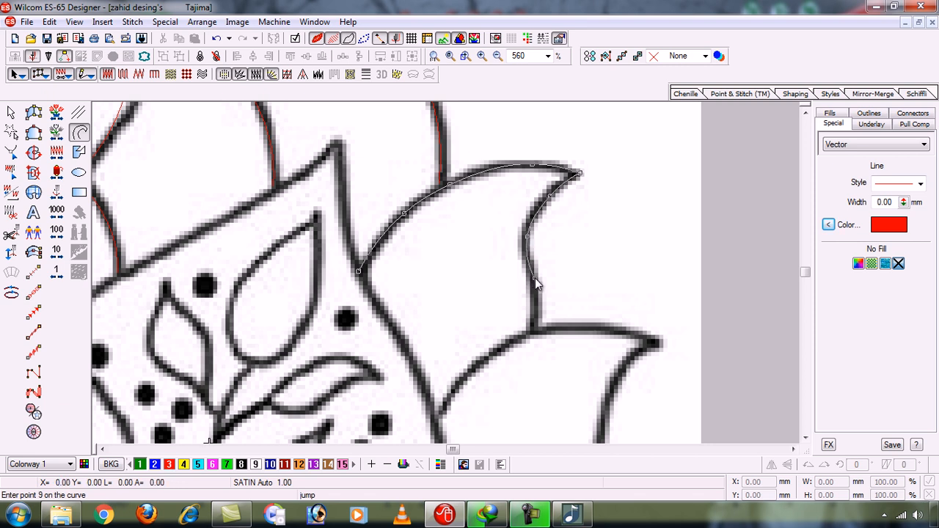
{"action": "left_click", "coordinate": [536, 336]}
{"action": "key", "text": "Return"}
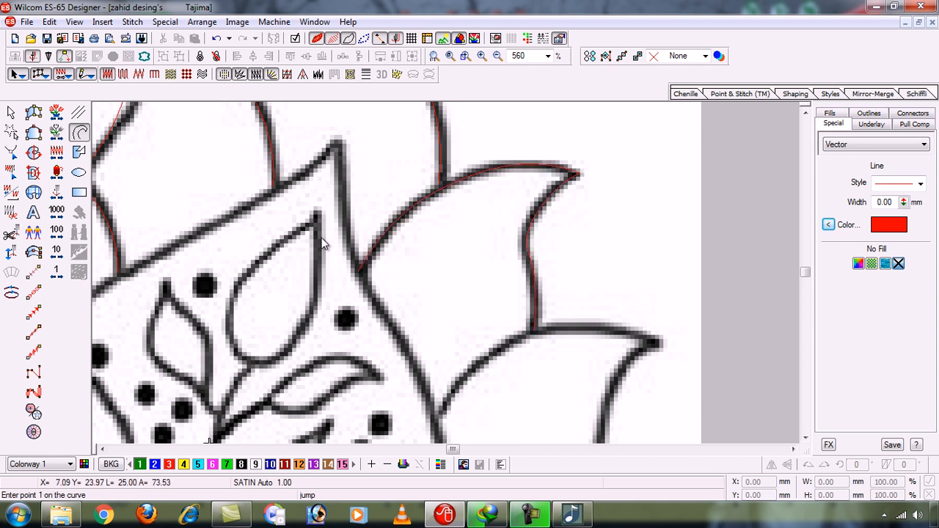
- With the bitmap hidden, reshape the newest petal outline so its upper edge meets the neighbouring petal's line and its right edge curves smoothly
{"action": "key", "text": "d"}
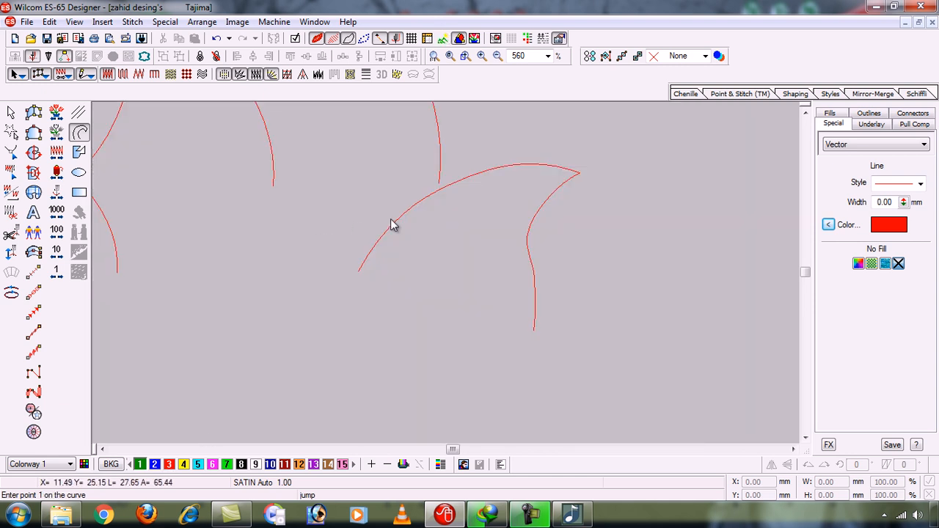
{"action": "key", "text": "Escape"}
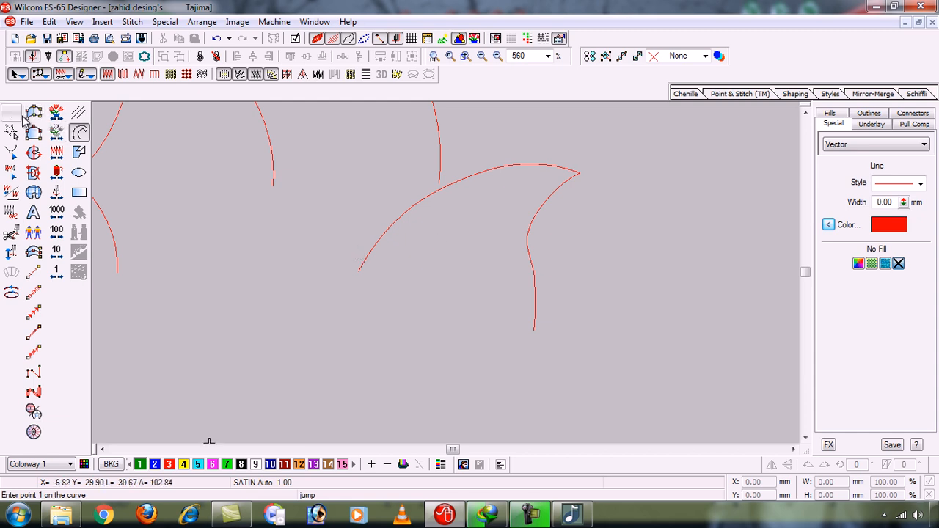
{"action": "left_click", "coordinate": [307, 271]}
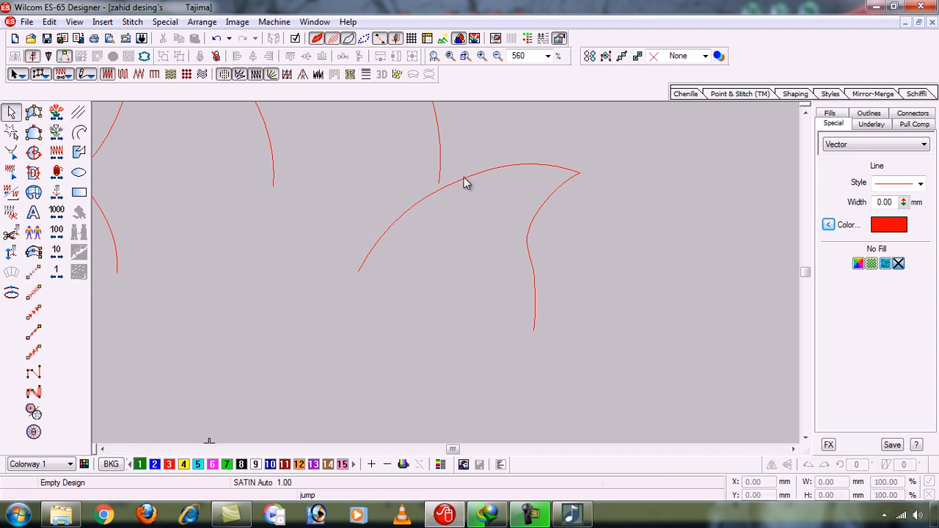
{"action": "left_click", "coordinate": [498, 168]}
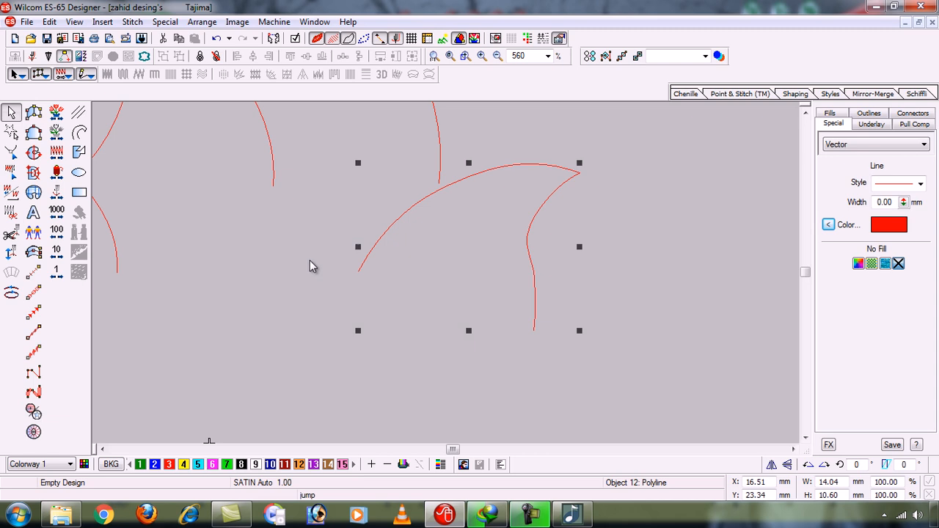
{"action": "key", "text": "h"}
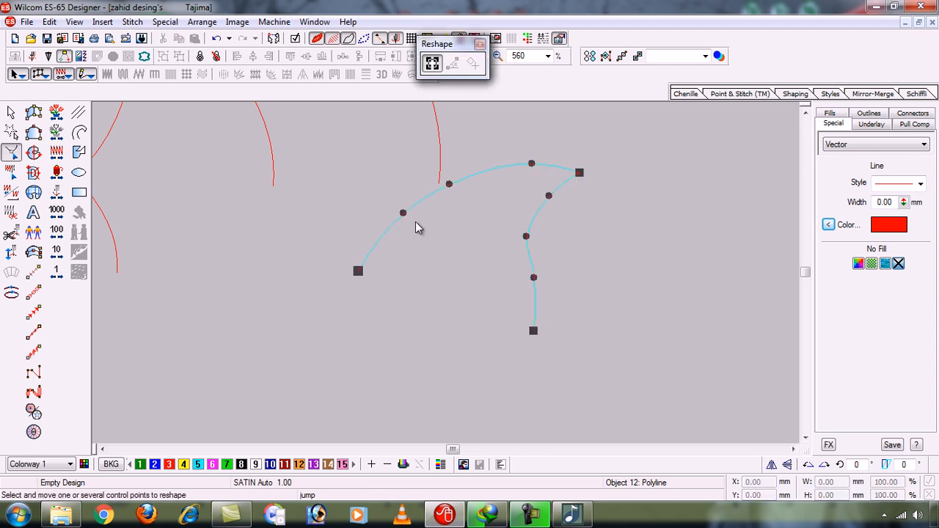
{"action": "left_click_drag", "start_coordinate": [403, 214], "coordinate": [449, 178]}
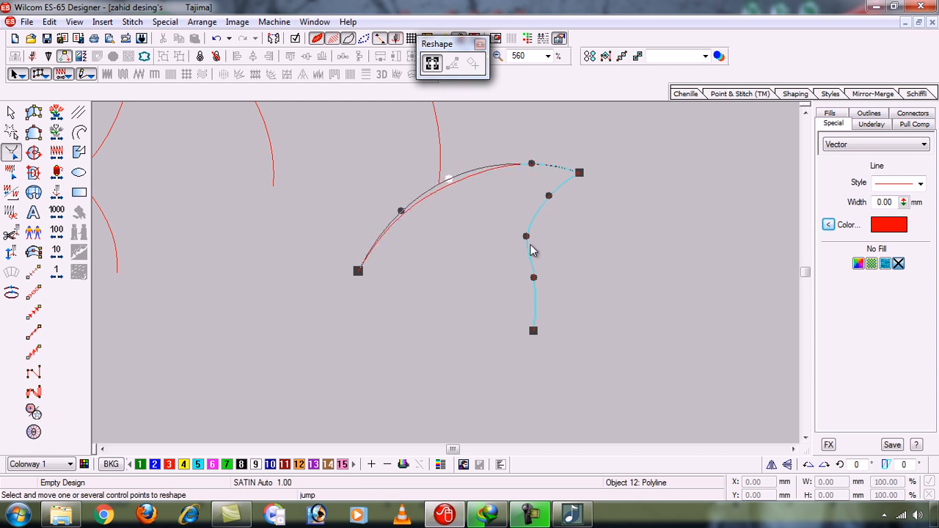
{"action": "left_click_drag", "start_coordinate": [534, 277], "coordinate": [536, 275]}
{"action": "left_click_drag", "start_coordinate": [526, 236], "coordinate": [526, 234]}
{"action": "left_click_drag", "start_coordinate": [547, 195], "coordinate": [544, 193]}
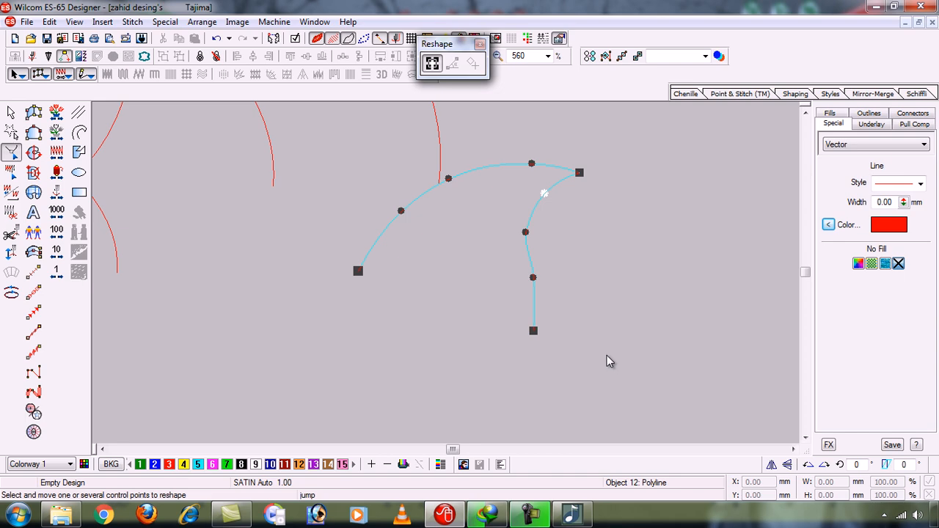
- Compare the reshaped outline with the bitmap shown and hidden, and examine its junction with the tall top petal up close
{"action": "key", "text": "d"}
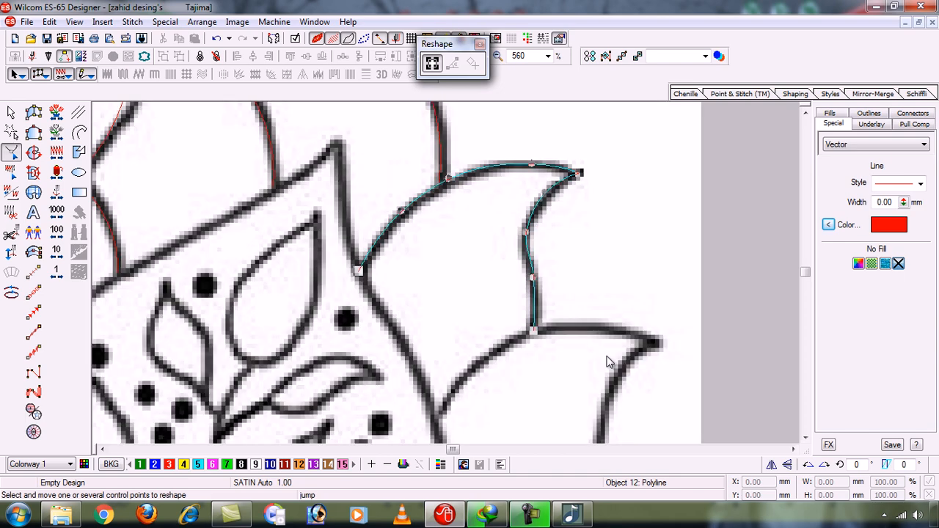
{"action": "key", "text": "Escape"}
{"action": "key", "text": "d"}
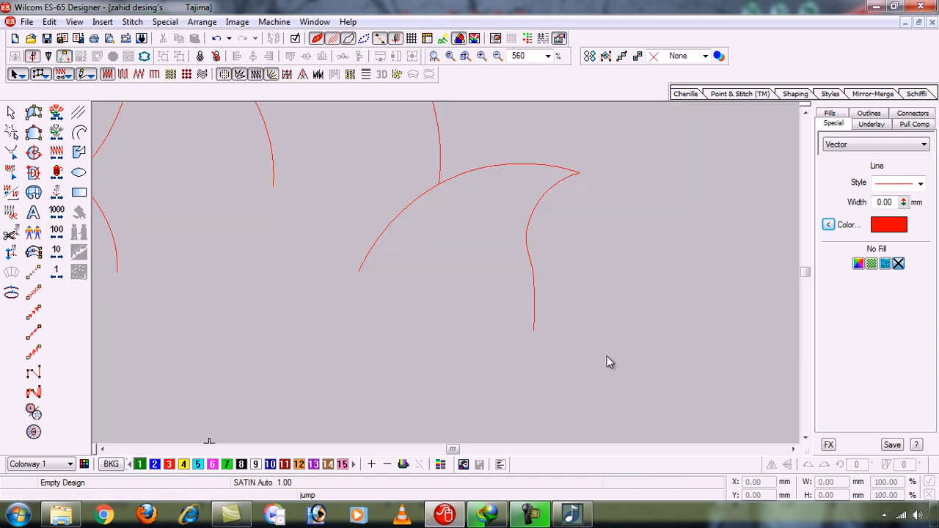
{"action": "key", "text": "shift+z"}
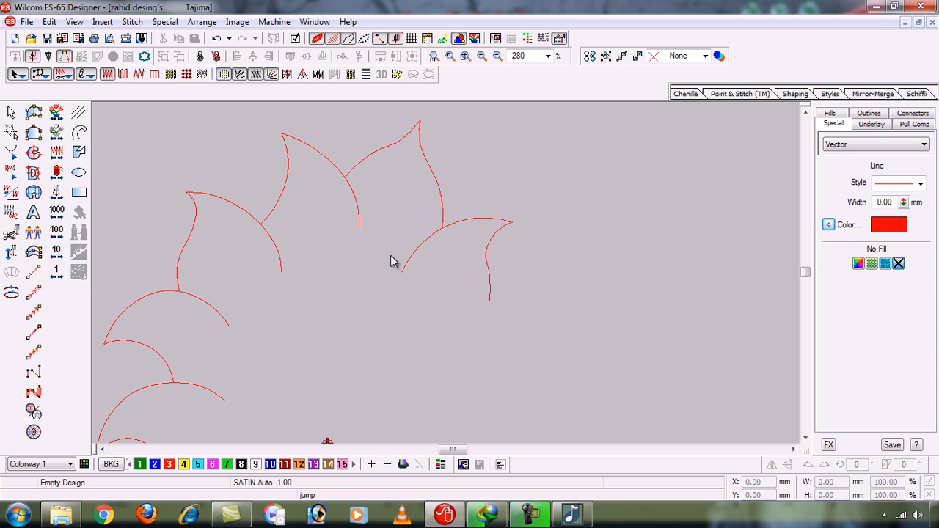
{"action": "key", "text": "b"}
{"action": "left_click_drag", "start_coordinate": [396, 190], "coordinate": [474, 253]}
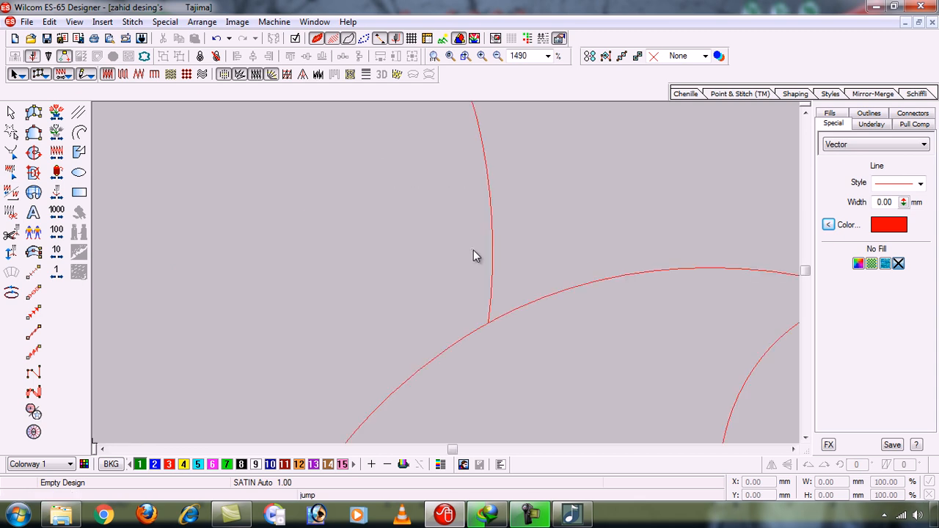
- Try pulling the lower end of the tall top petal's right edge up, away from the neighbouring petal's outline
{"action": "left_click", "coordinate": [490, 310]}
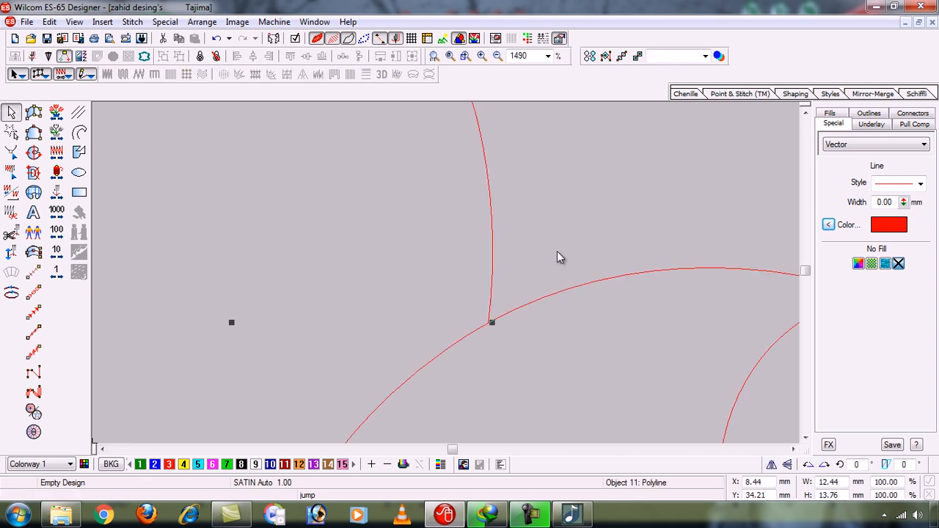
{"action": "key", "text": "h"}
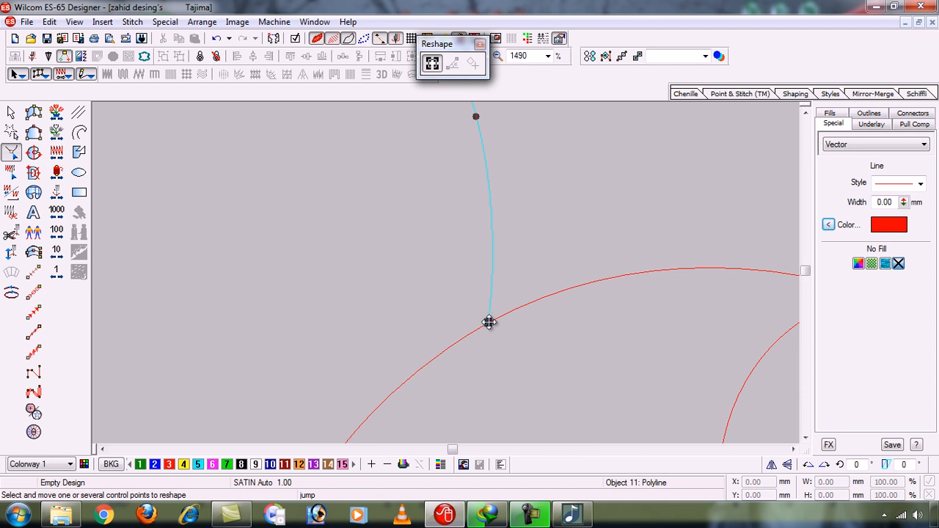
{"action": "left_click_drag", "start_coordinate": [489, 322], "coordinate": [489, 295]}
{"action": "key", "text": "Escape"}
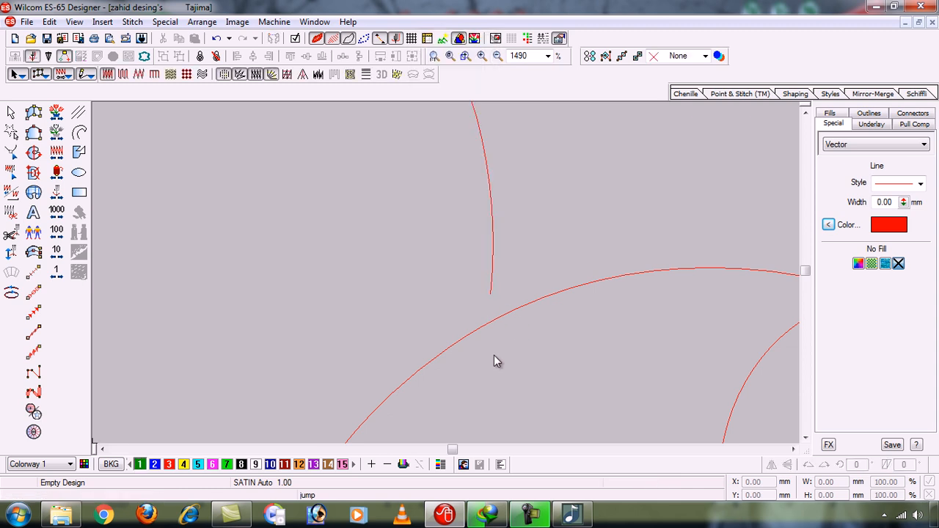
- With the bitmap shown again, trace the upper edge of the next untraced right-hand petal from the central teardrop to its pointed tip
{"action": "key", "text": "shift+z"}
{"action": "key", "text": "shift+z"}
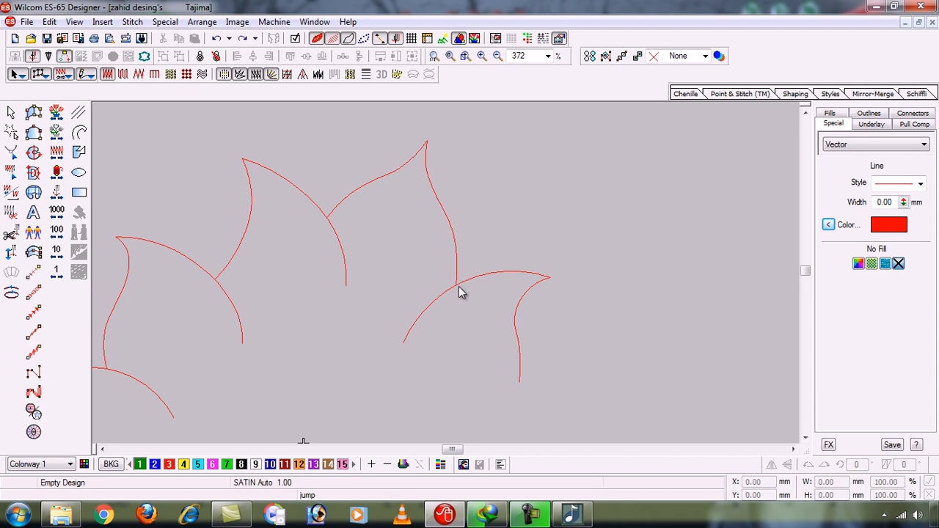
{"action": "key", "text": "d"}
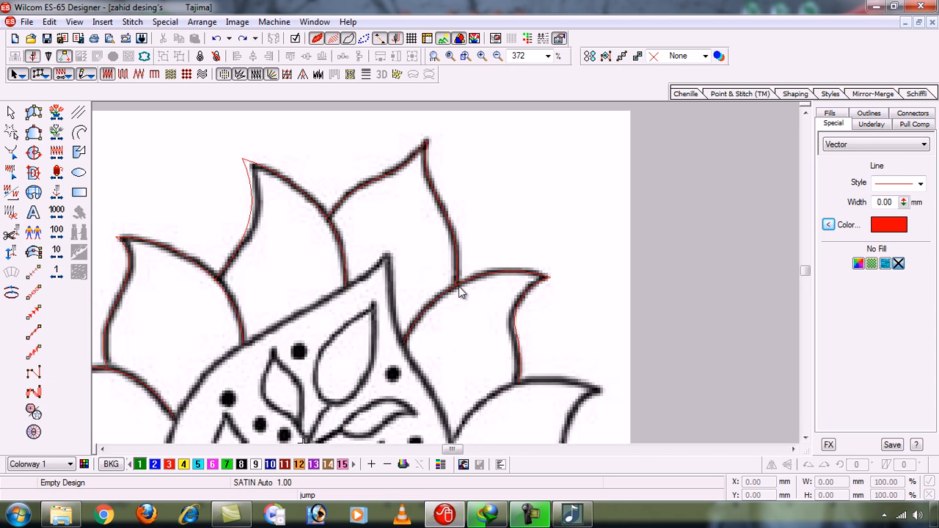
{"action": "key", "text": "shift+z"}
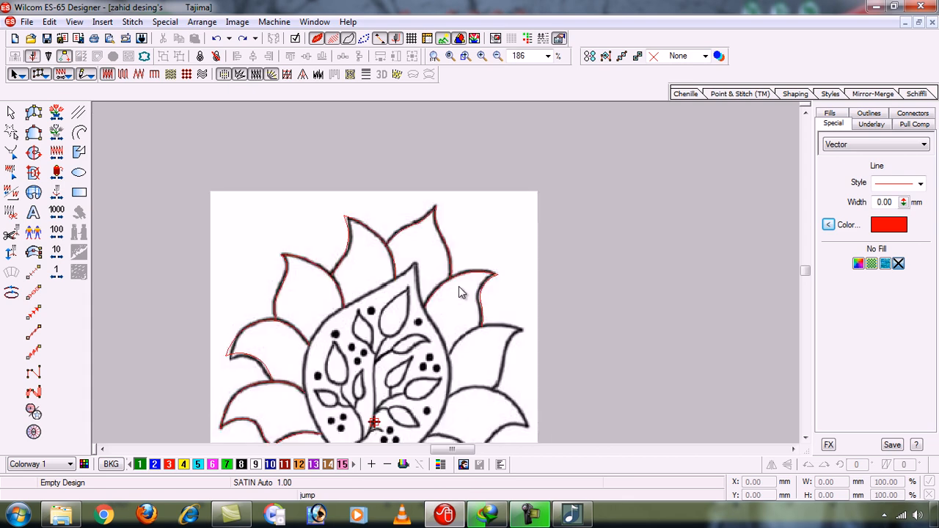
{"action": "key", "text": "b"}
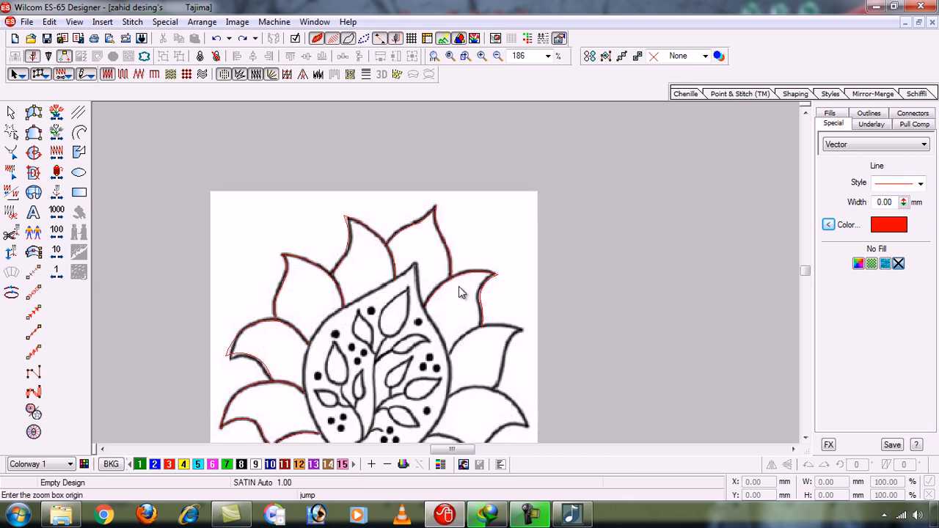
{"action": "left_click_drag", "start_coordinate": [427, 316], "coordinate": [533, 409]}
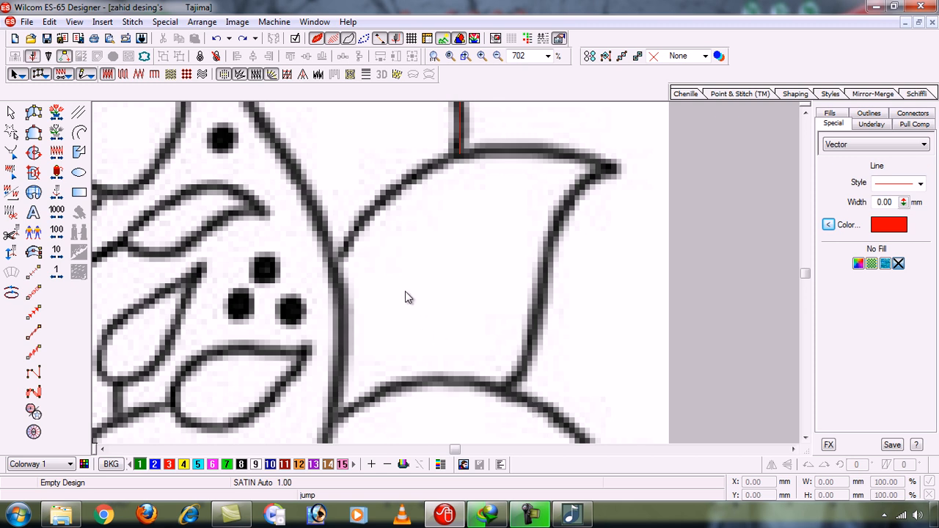
{"action": "left_click", "coordinate": [79, 132]}
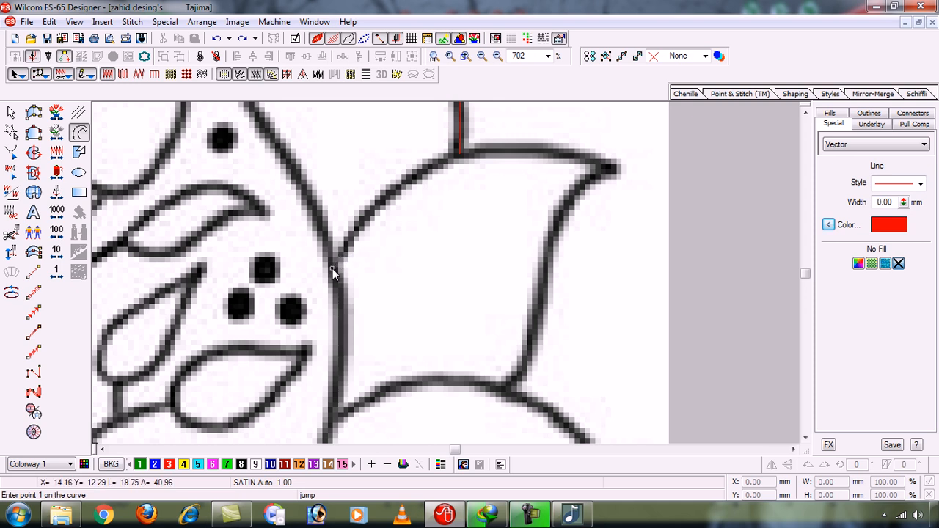
{"action": "left_click", "coordinate": [332, 269]}
{"action": "left_click", "coordinate": [382, 200]}
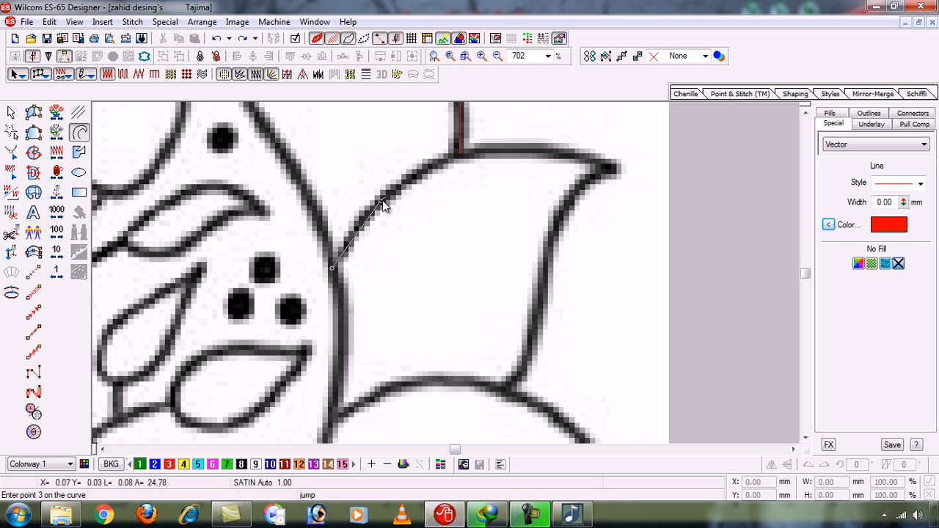
{"action": "left_click", "coordinate": [459, 155]}
{"action": "left_click", "coordinate": [557, 152]}
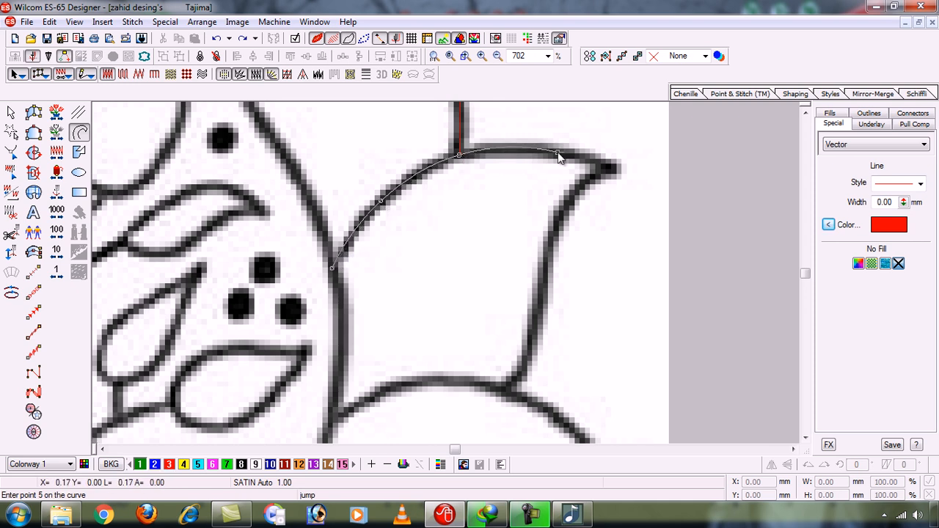
{"action": "left_click", "coordinate": [616, 168]}
- Trace the same petal's right edge from the tip down to the petal below and finish the outline
{"action": "left_click", "coordinate": [591, 178]}
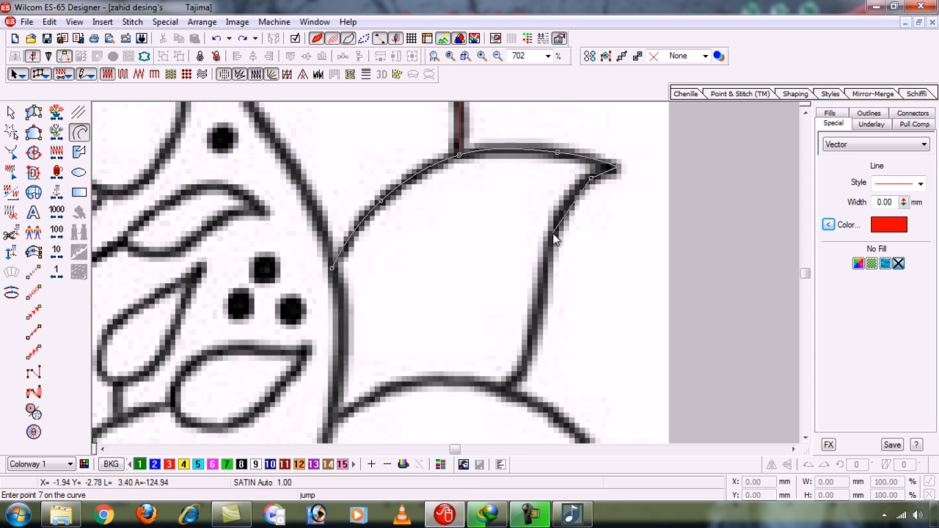
{"action": "left_click", "coordinate": [554, 234]}
{"action": "left_click", "coordinate": [540, 303]}
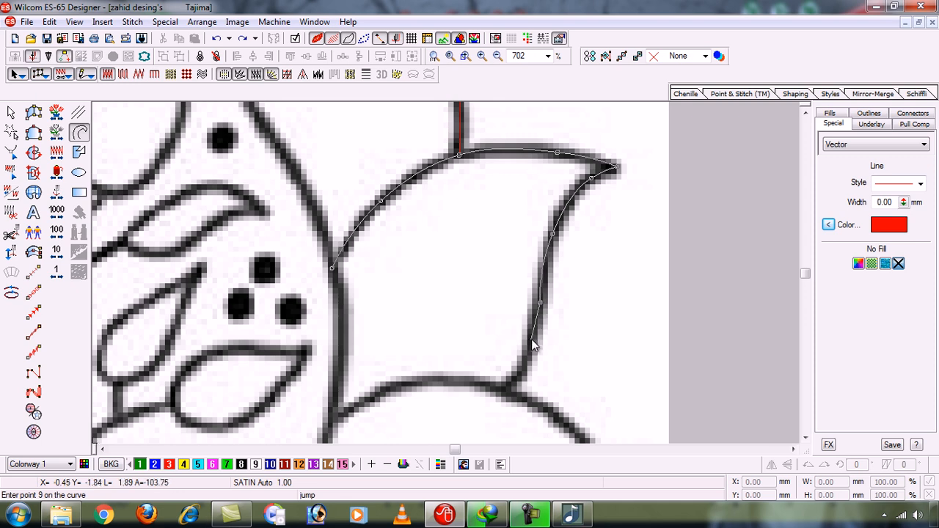
{"action": "left_click", "coordinate": [532, 360]}
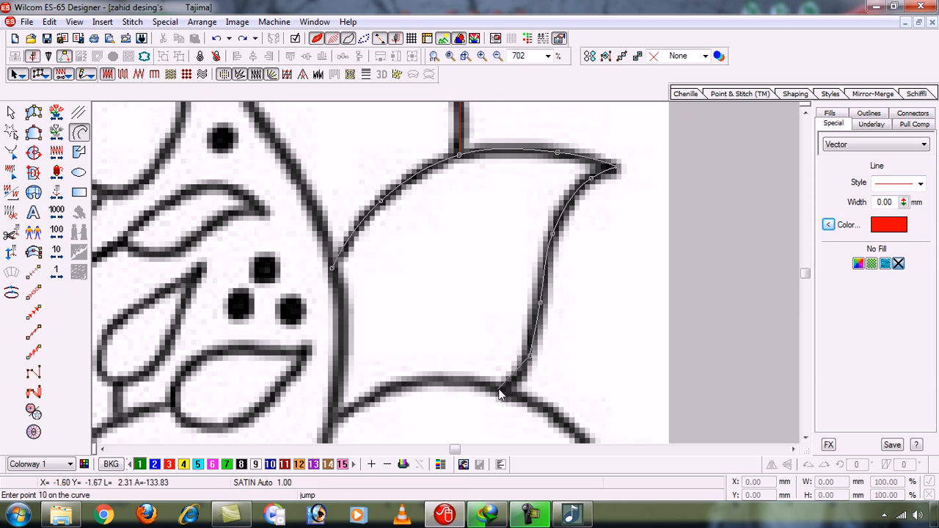
{"action": "key", "text": "Return"}
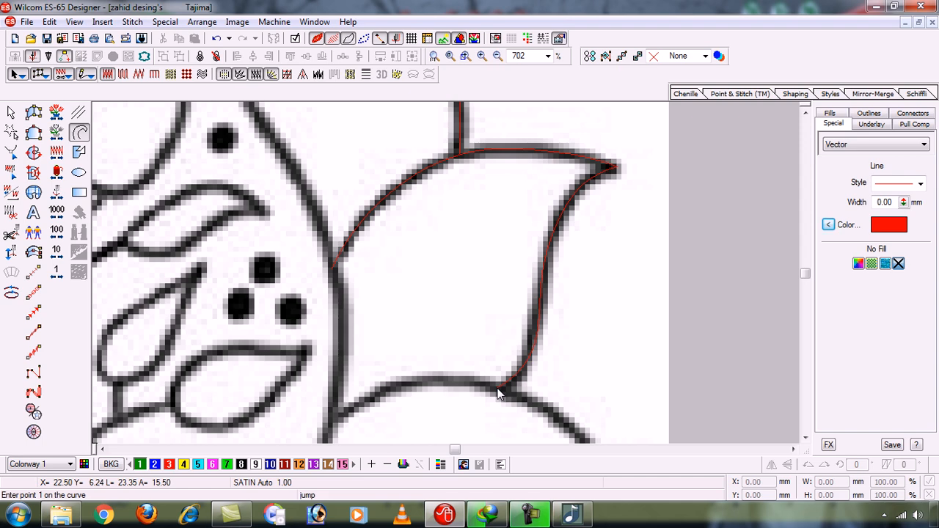
- Trace the arched upper edge of the next petal below, from the central teardrop past the finished petal's end to its tip
{"action": "key", "text": "shift+z"}
{"action": "key", "text": "shift+z"}
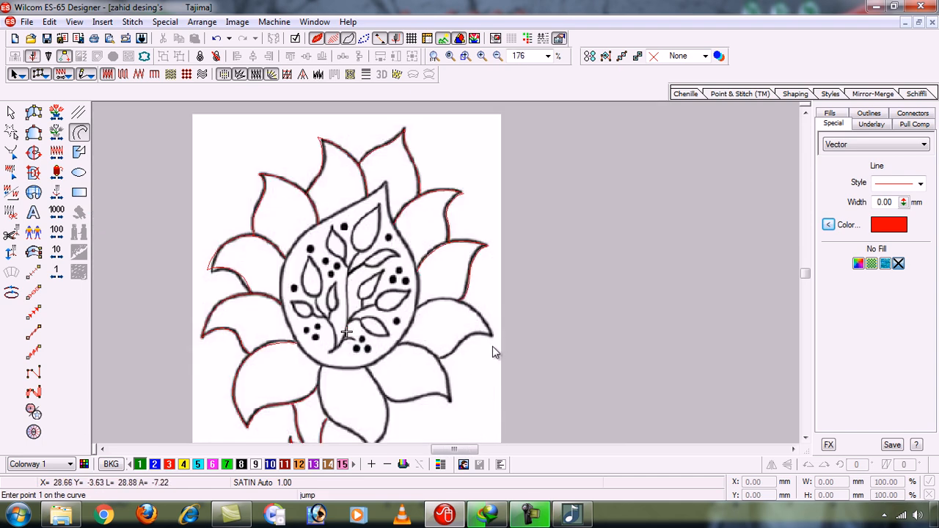
{"action": "key", "text": "b"}
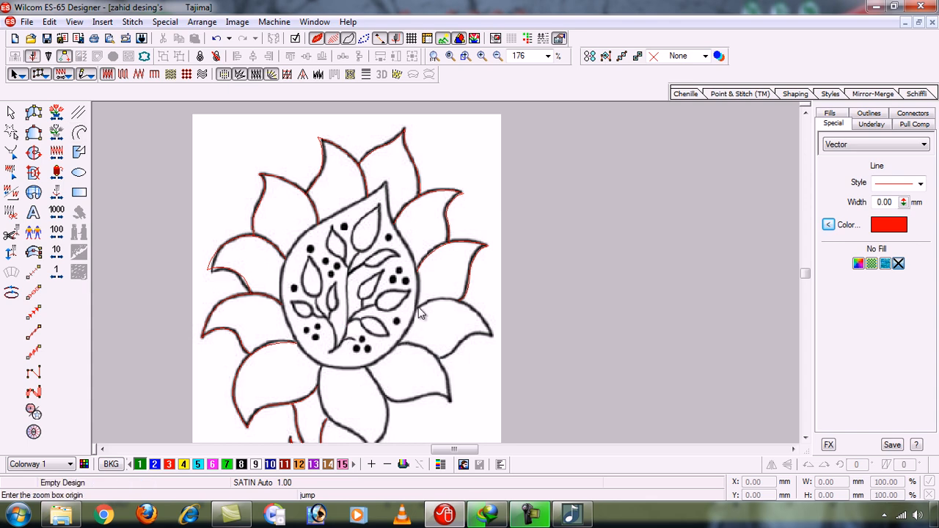
{"action": "left_click_drag", "start_coordinate": [388, 289], "coordinate": [503, 366]}
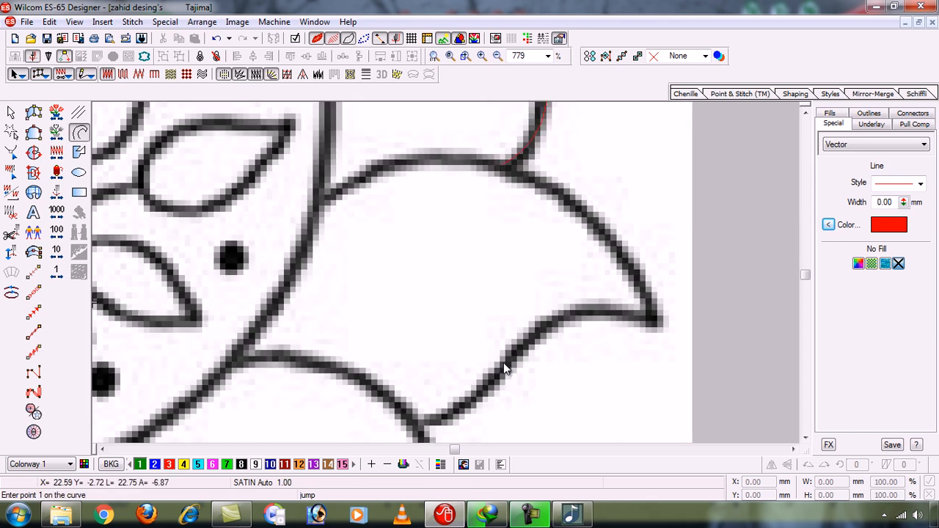
{"action": "left_click", "coordinate": [315, 208]}
{"action": "left_click", "coordinate": [361, 177]}
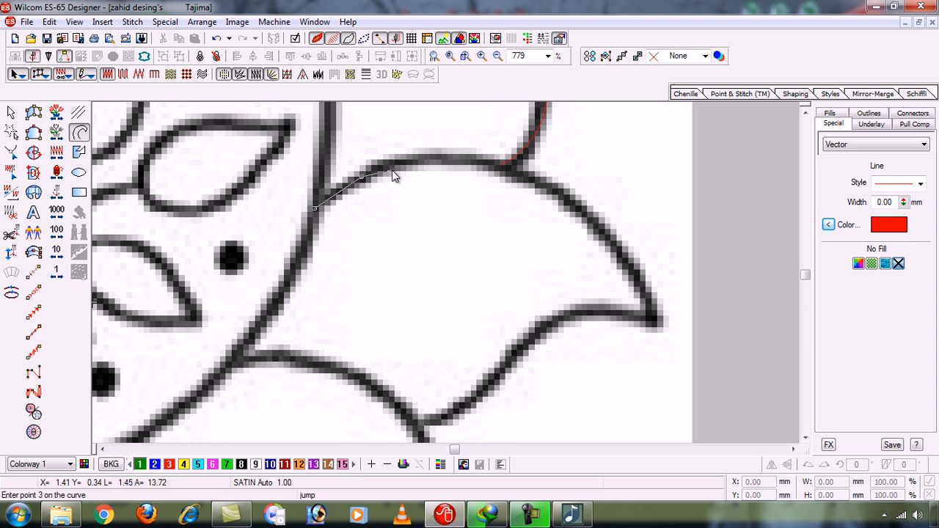
{"action": "left_click", "coordinate": [433, 157]}
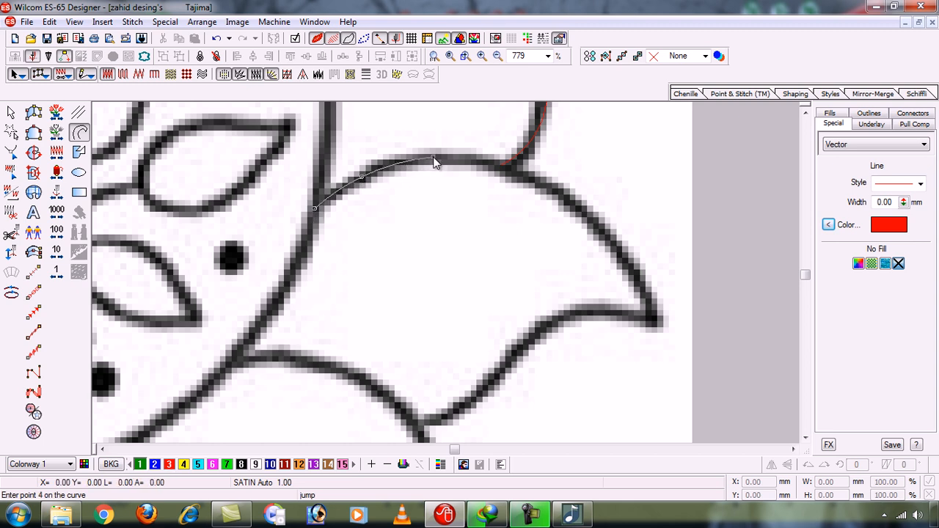
{"action": "left_click", "coordinate": [507, 168]}
{"action": "left_click", "coordinate": [600, 232]}
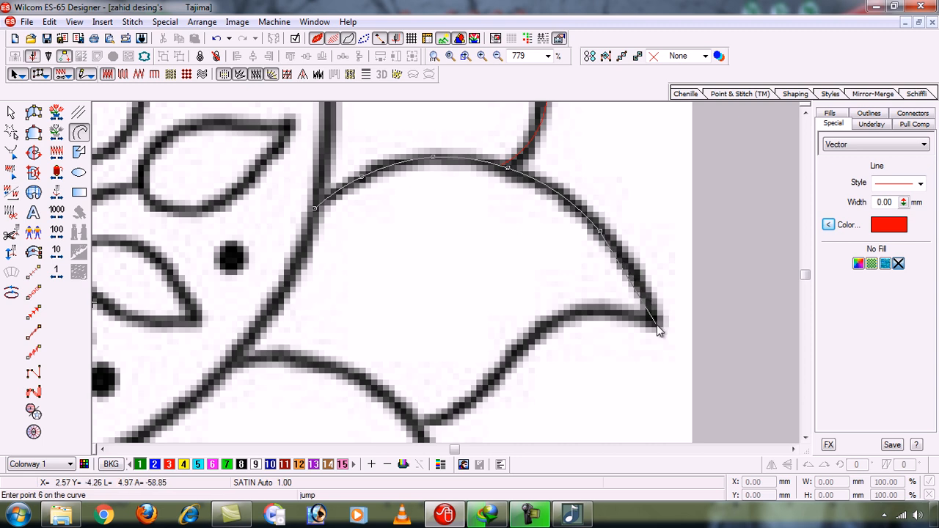
{"action": "left_click", "coordinate": [655, 317]}
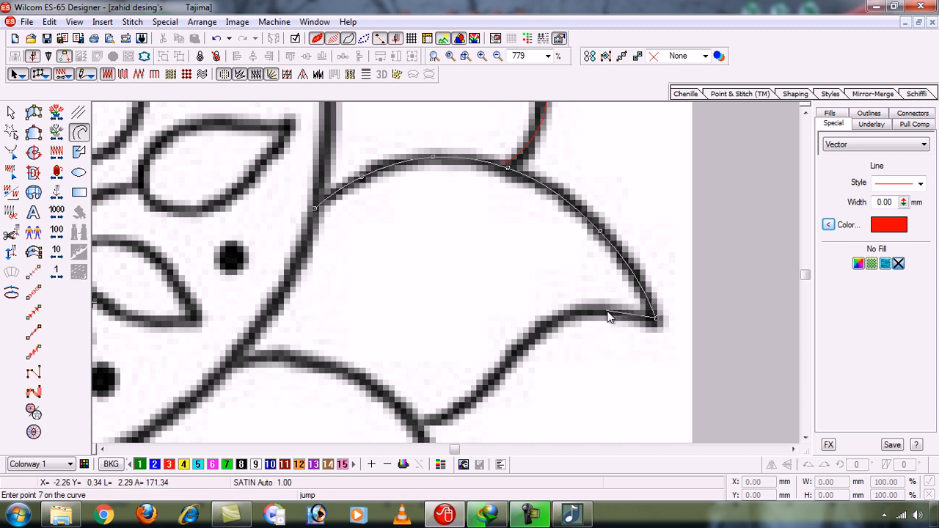
- Trace this petal's S-shaped lower edge from the tip back to the lower-right petal and finish the outline
{"action": "left_click", "coordinate": [608, 313]}
{"action": "left_click", "coordinate": [553, 322]}
{"action": "left_click", "coordinate": [499, 372]}
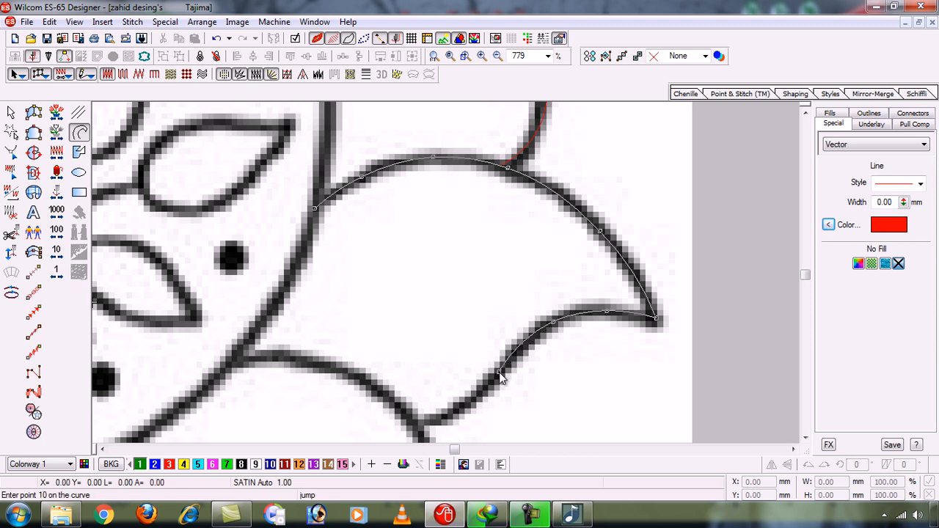
{"action": "left_click", "coordinate": [465, 406]}
{"action": "left_click", "coordinate": [415, 423]}
{"action": "key", "text": "Return"}
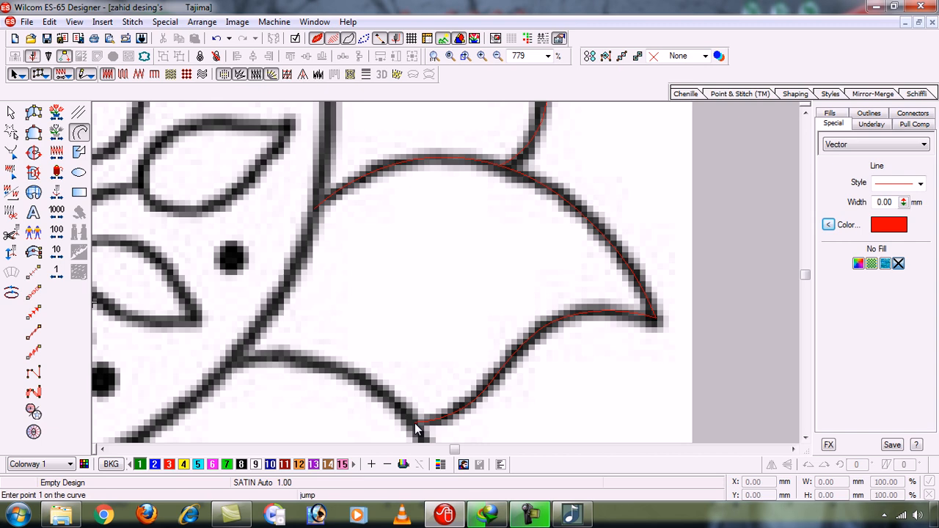
- Trace the outer edge of the lower-right petal from the central teardrop around its arch and down to the pointed tip
{"action": "key", "text": "shift+z"}
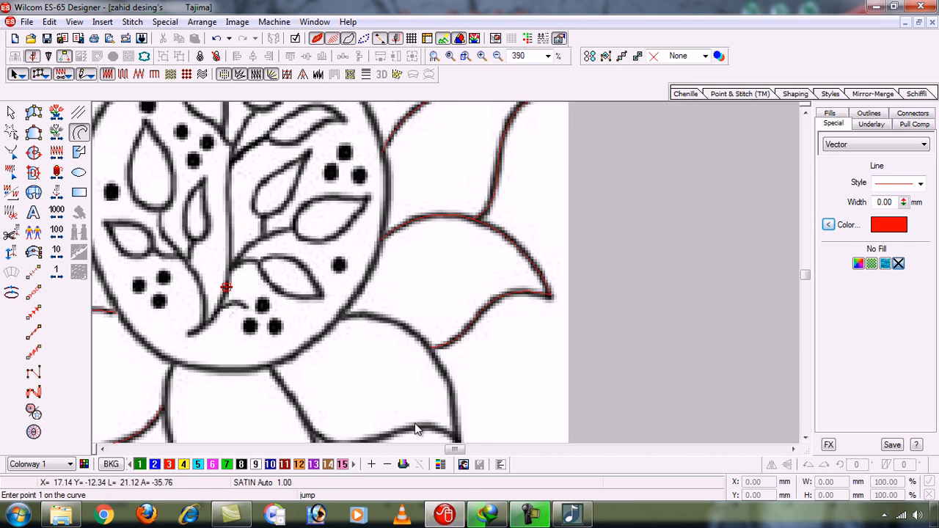
{"action": "key", "text": "shift+z"}
{"action": "key", "text": "b"}
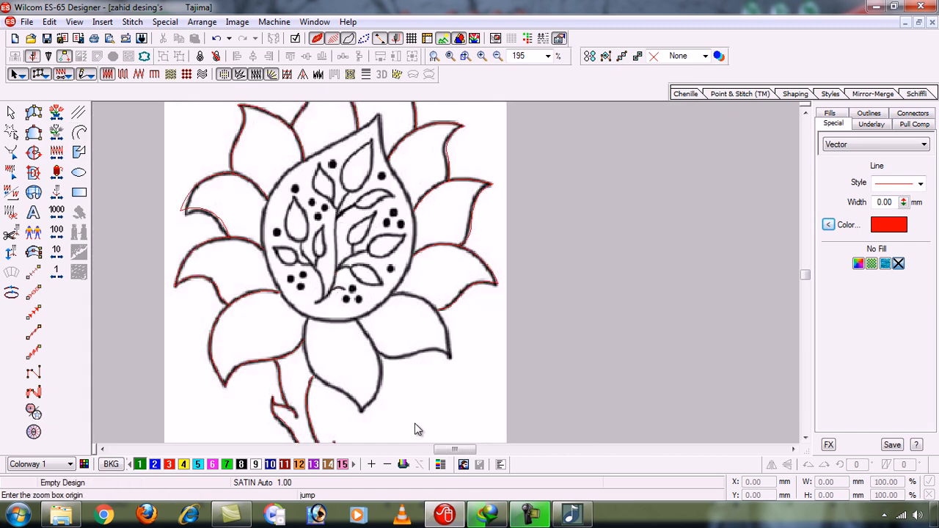
{"action": "left_click_drag", "start_coordinate": [334, 281], "coordinate": [472, 386]}
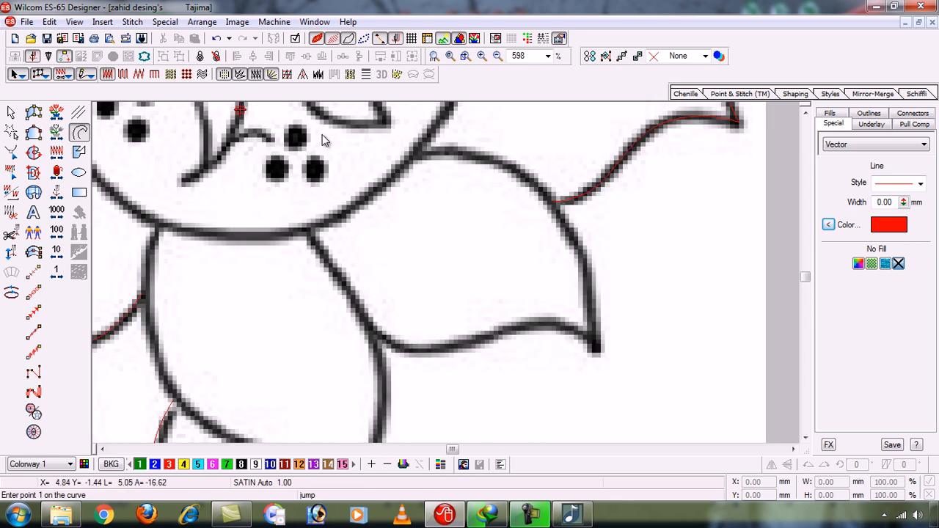
{"action": "left_click", "coordinate": [413, 153]}
{"action": "left_click", "coordinate": [531, 180]}
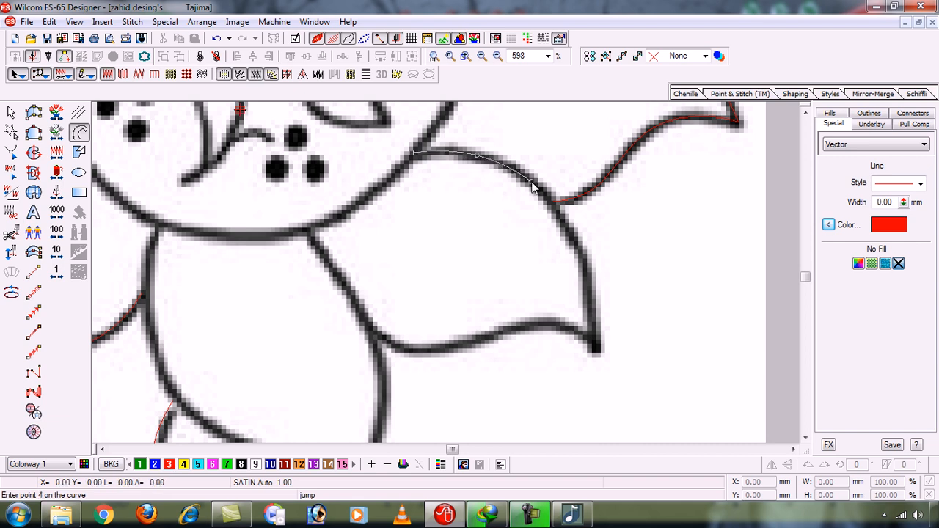
{"action": "left_click", "coordinate": [561, 219]}
{"action": "left_click", "coordinate": [589, 272]}
{"action": "left_click", "coordinate": [598, 350]}
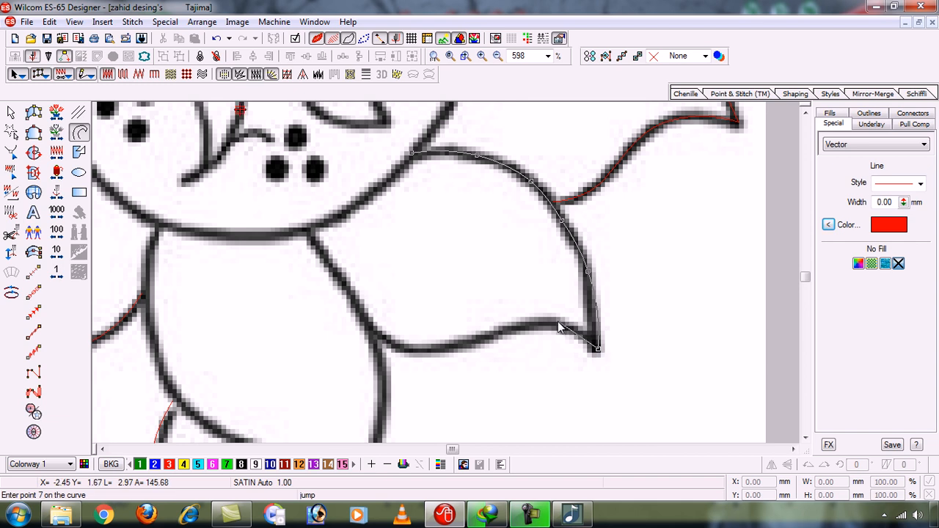
- Trace the lower-right petal's wavy lower edge from the tip back to the bottom petal and finish the outline
{"action": "left_click", "coordinate": [499, 330]}
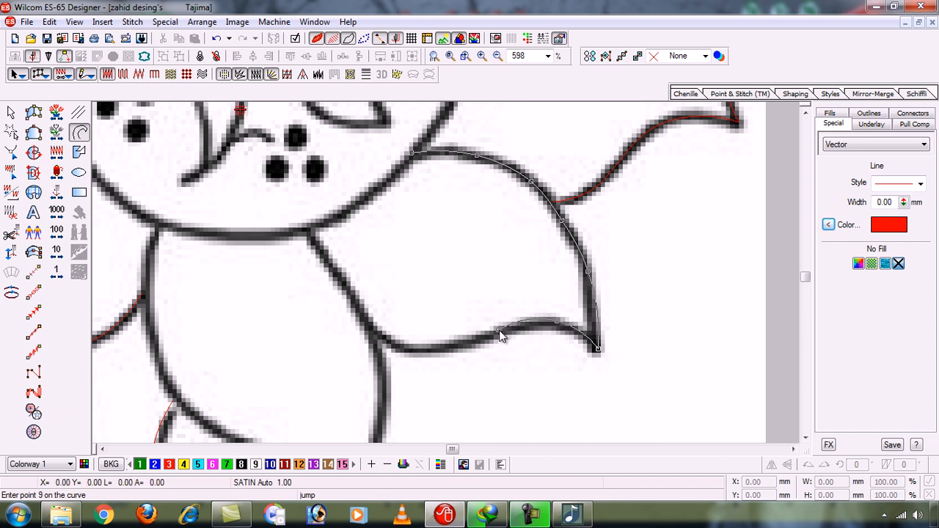
{"action": "left_click", "coordinate": [440, 351]}
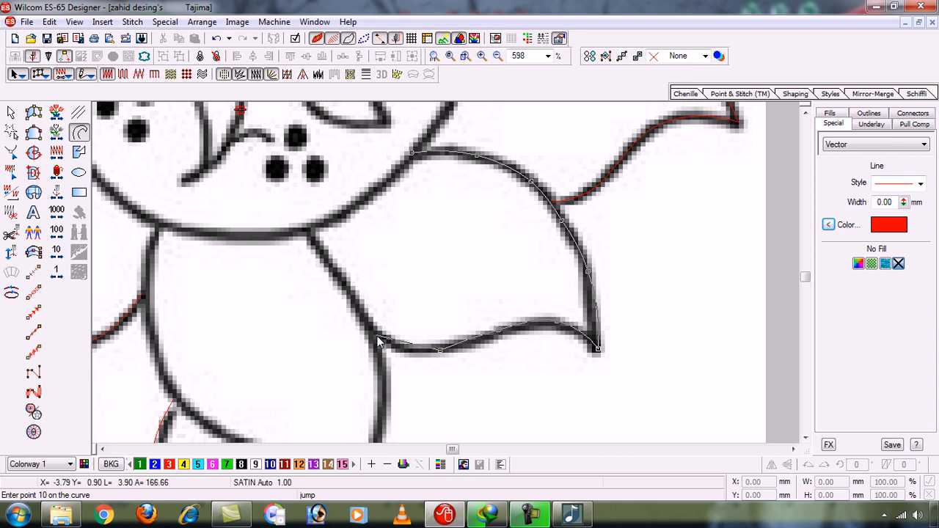
{"action": "key", "text": "shift+z"}
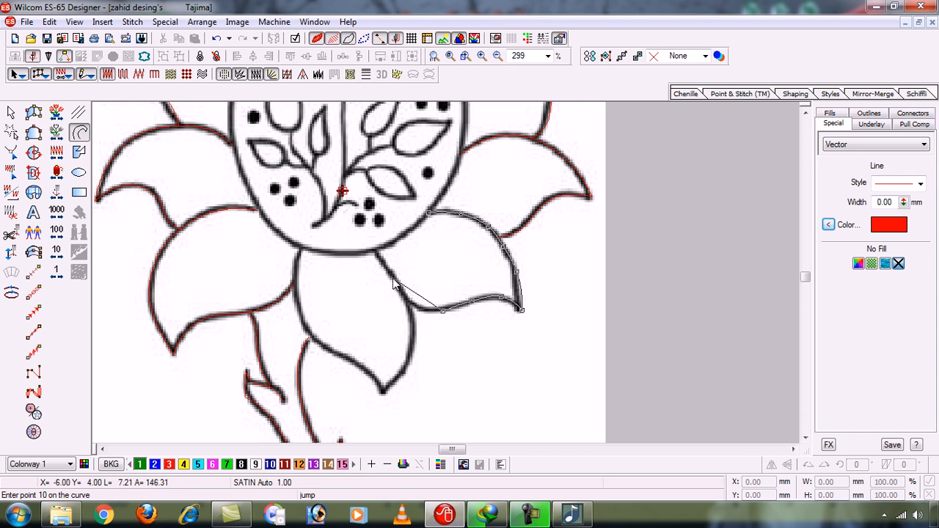
{"action": "key", "text": "z"}
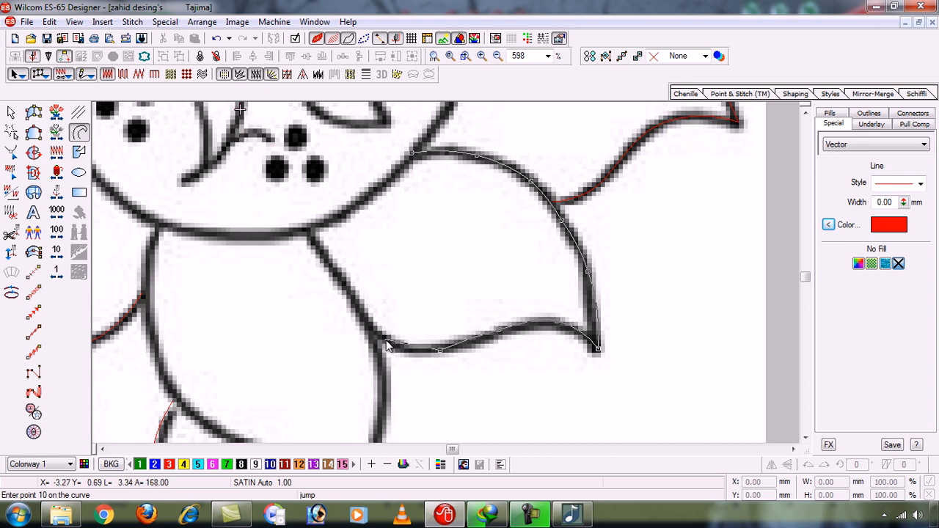
{"action": "key", "text": "z"}
{"action": "key", "text": "shift+z"}
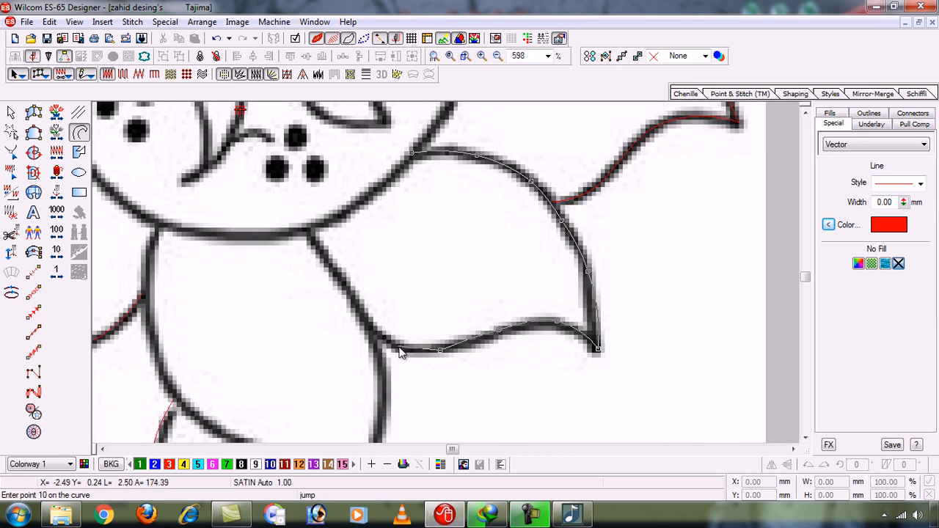
{"action": "left_click", "coordinate": [399, 346]}
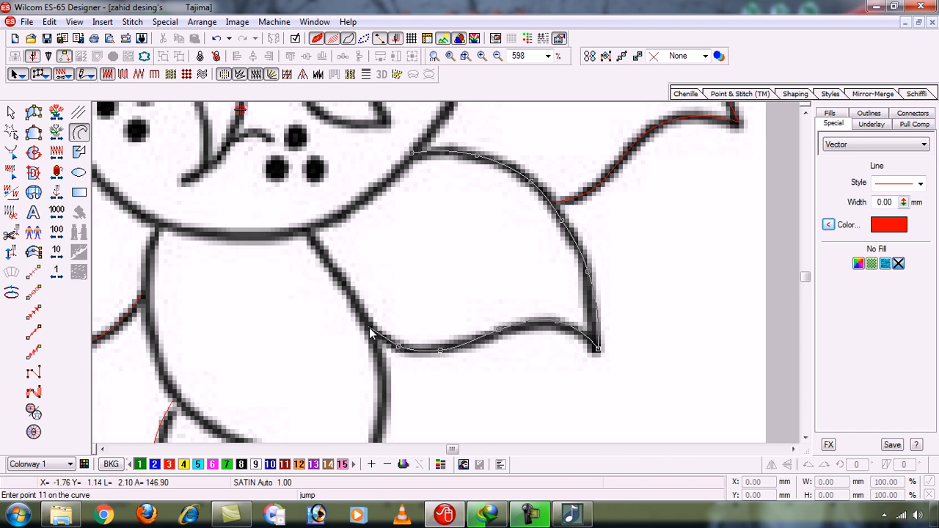
{"action": "left_click", "coordinate": [368, 327]}
{"action": "key", "text": "Return"}
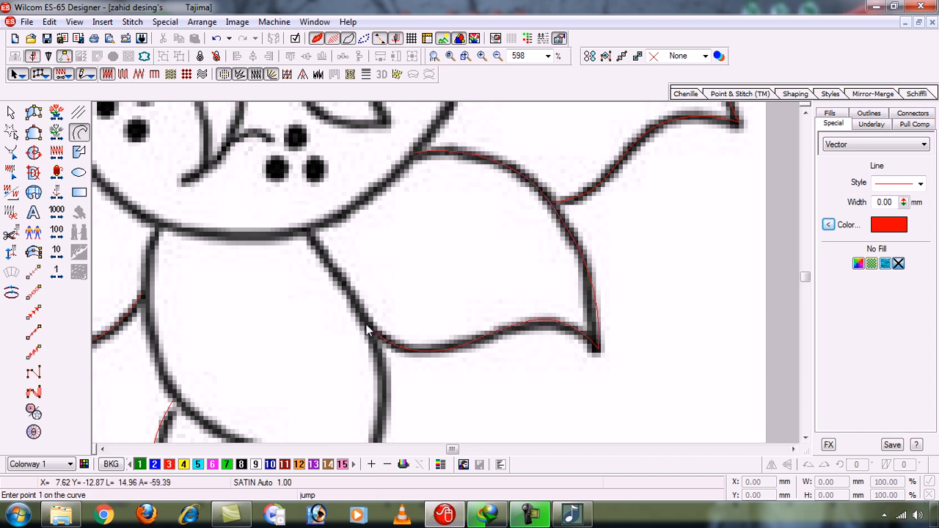
- Trace the bottom petal's right edge from the central teardrop, past the lower-right petal's end, down to the pointed tip
{"action": "left_click", "coordinate": [309, 232]}
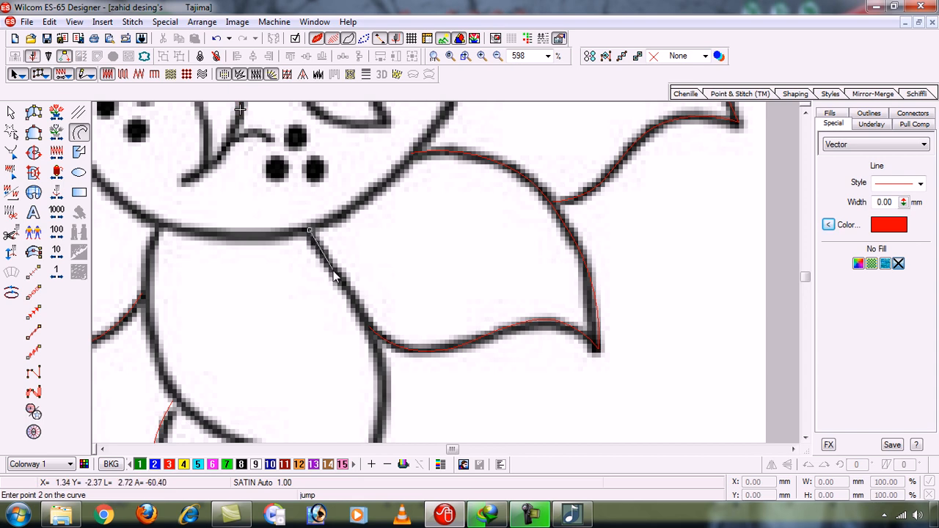
{"action": "left_click", "coordinate": [334, 272]}
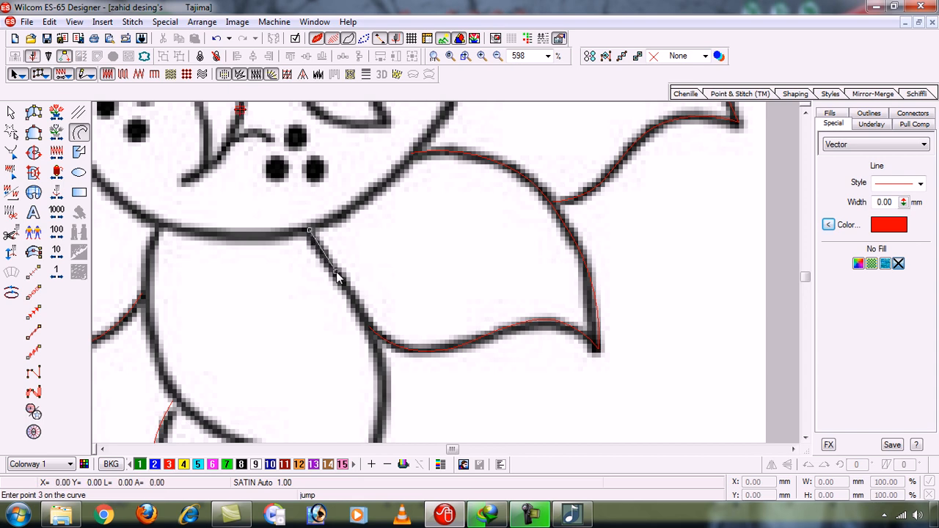
{"action": "left_click", "coordinate": [370, 330]}
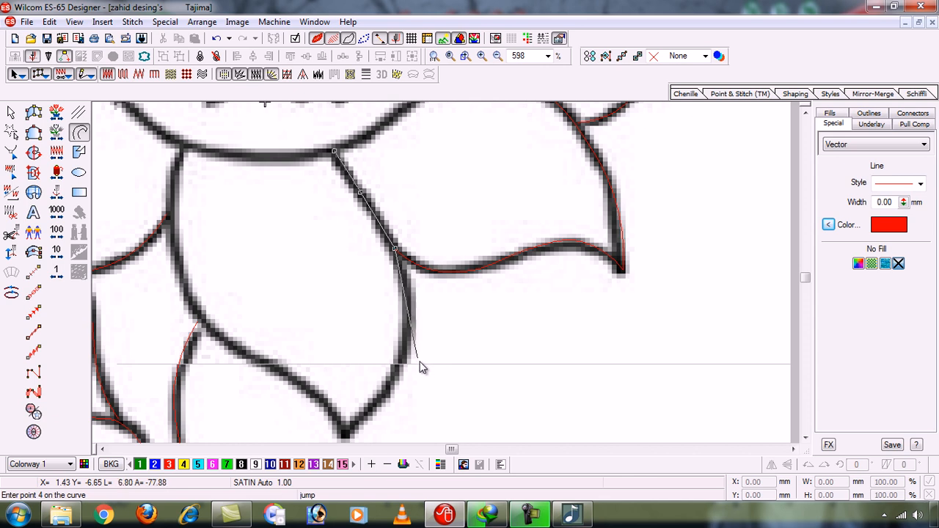
{"action": "left_click", "coordinate": [408, 304]}
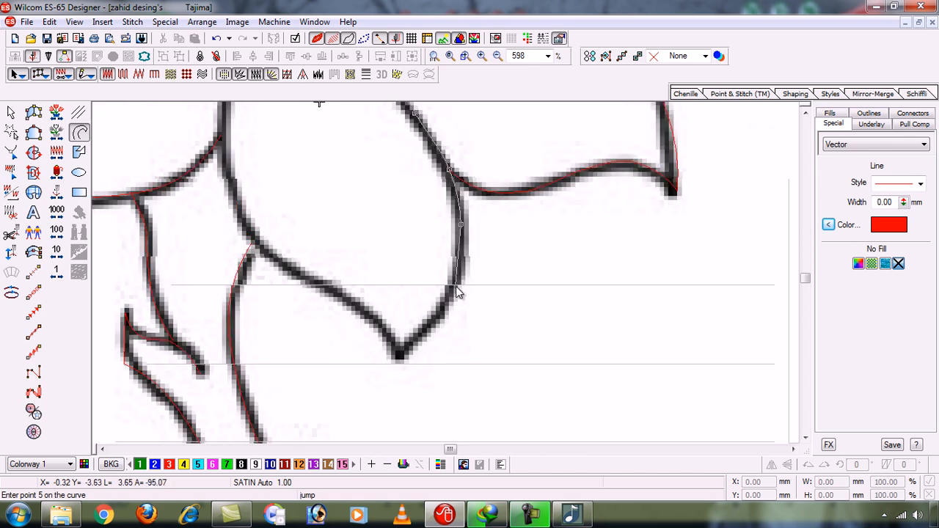
{"action": "left_click", "coordinate": [455, 289]}
{"action": "left_click", "coordinate": [422, 334]}
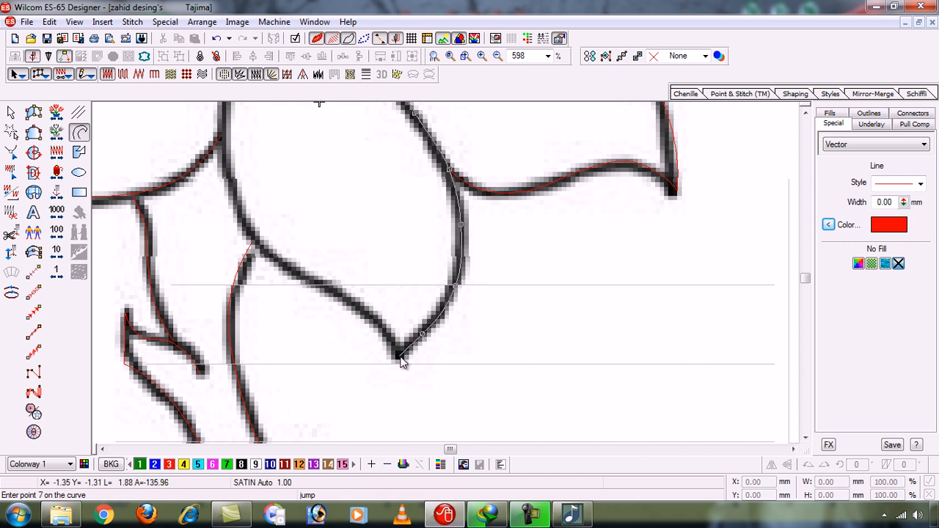
{"action": "left_click", "coordinate": [400, 357]}
- Trace the bottom petal's left edge from the tip back up to the central teardrop and finish the outline
{"action": "left_click", "coordinate": [329, 290]}
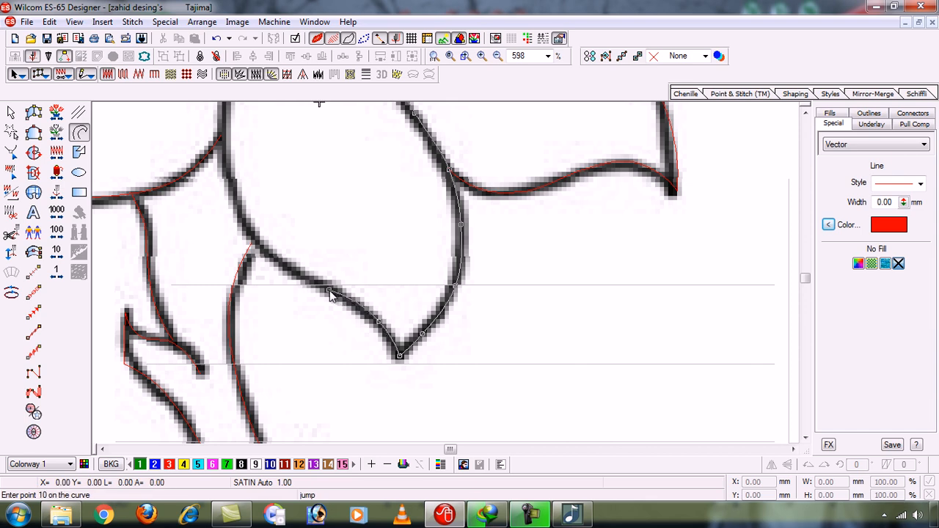
{"action": "left_click", "coordinate": [267, 257]}
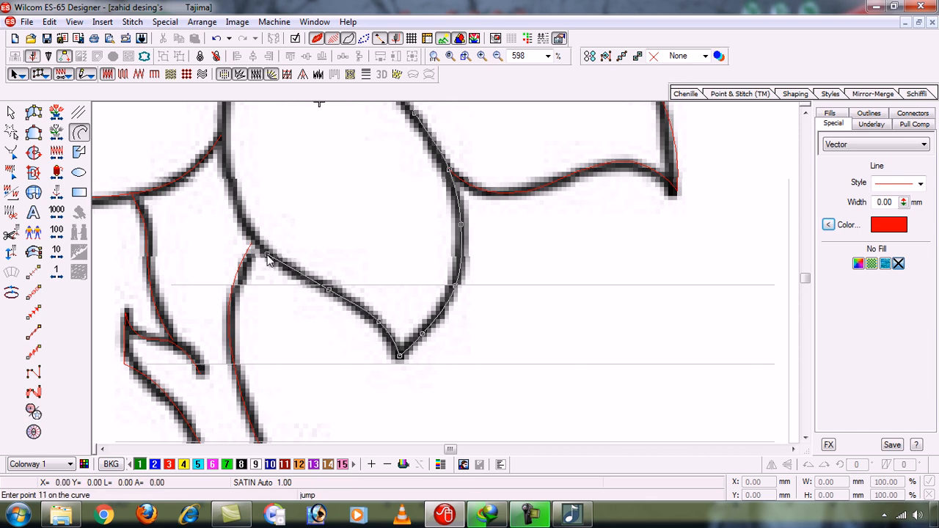
{"action": "left_click", "coordinate": [232, 188]}
{"action": "left_click", "coordinate": [342, 209]}
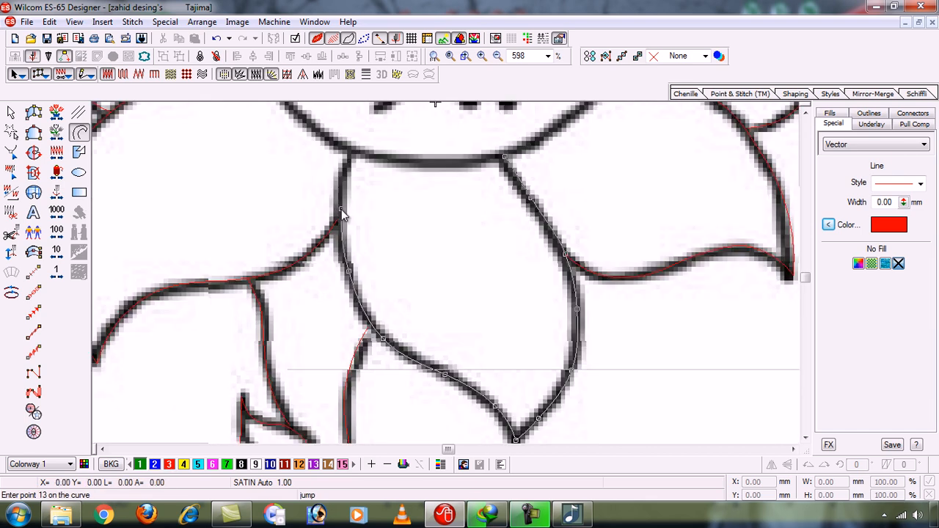
{"action": "left_click", "coordinate": [353, 153]}
{"action": "key", "text": "Return"}
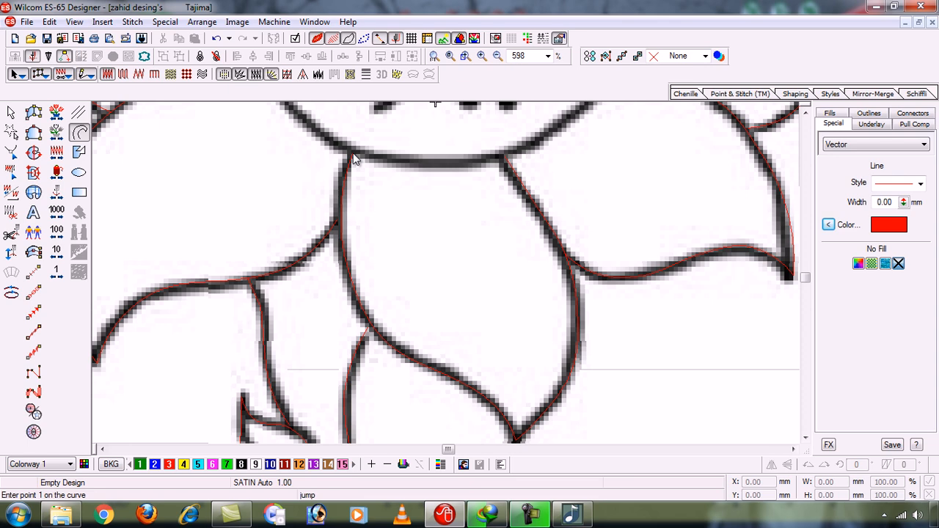
- Review the whole traced flower and stem, and examine the untraced central teardrop up close
{"action": "key", "text": "0"}
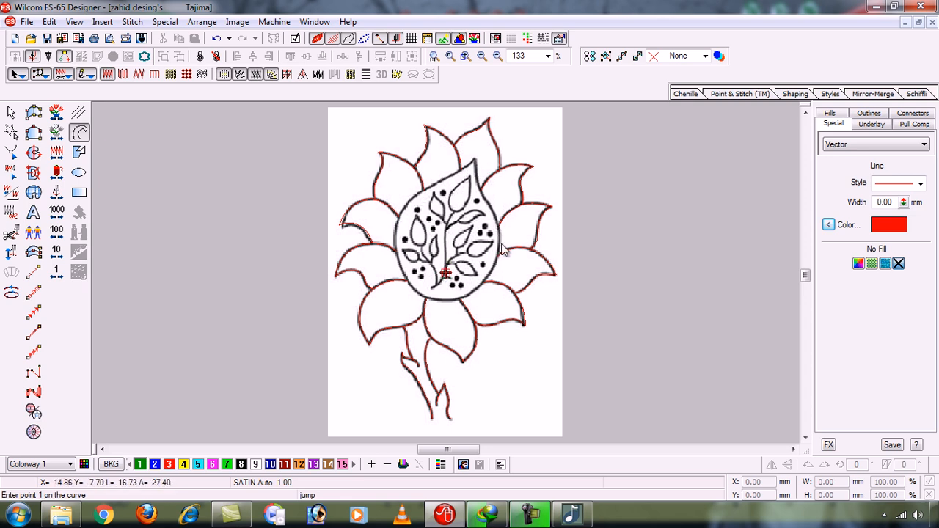
{"action": "key", "text": "b"}
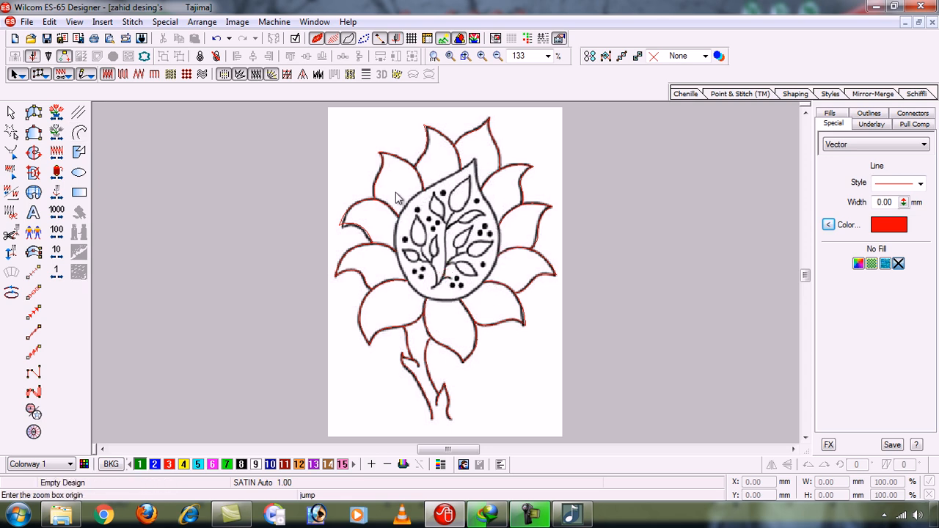
{"action": "left_click_drag", "start_coordinate": [386, 163], "coordinate": [508, 303]}
{"action": "scroll", "coordinate": [798, 150], "scroll_direction": "up", "scroll_amount": 1}
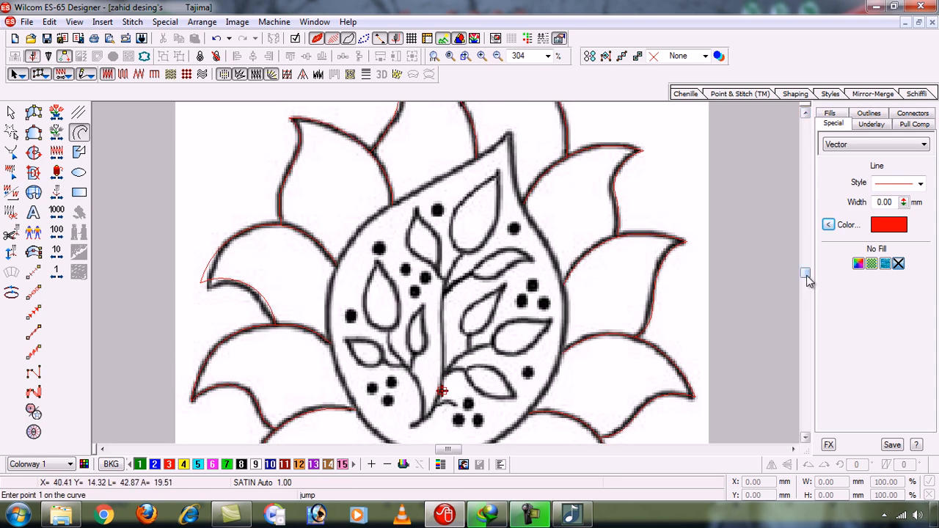
{"action": "left_click_drag", "start_coordinate": [807, 275], "coordinate": [808, 277]}
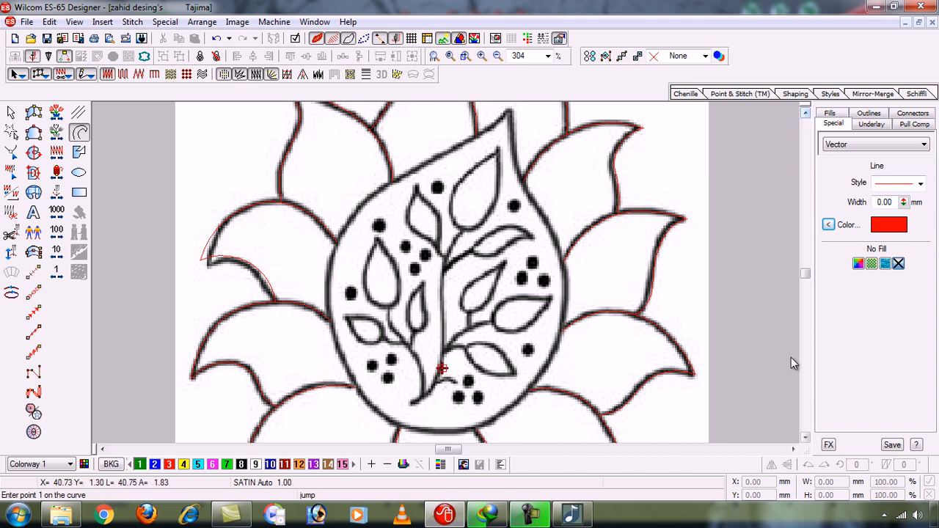
{"action": "mouse_move", "coordinate": [444, 455]}
{"action": "left_mouse_down"}
{"action": "mouse_move", "coordinate": [493, 455]}
{"action": "mouse_move", "coordinate": [428, 453]}
{"action": "mouse_move", "coordinate": [483, 455]}
{"action": "mouse_move", "coordinate": [430, 453]}
{"action": "mouse_move", "coordinate": [474, 452]}
{"action": "mouse_move", "coordinate": [430, 449]}
{"action": "mouse_move", "coordinate": [461, 449]}
{"action": "mouse_move", "coordinate": [437, 449]}
{"action": "mouse_move", "coordinate": [449, 449]}
{"action": "left_mouse_up"}
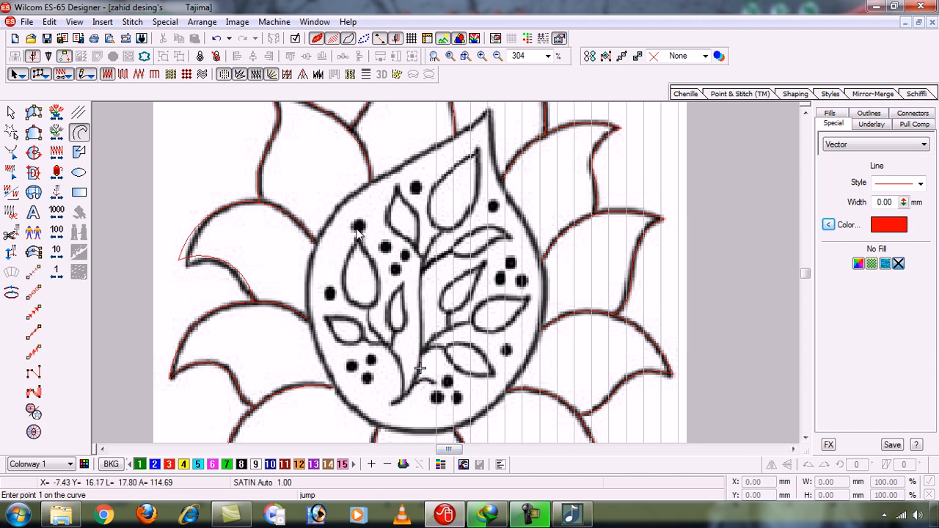
{"action": "left_click", "coordinate": [412, 39]}
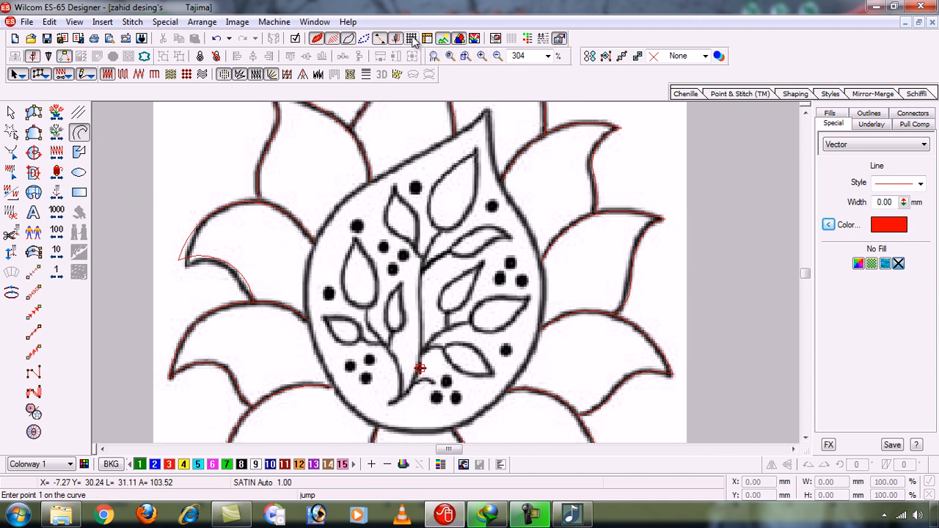
{"action": "left_click", "coordinate": [428, 38]}
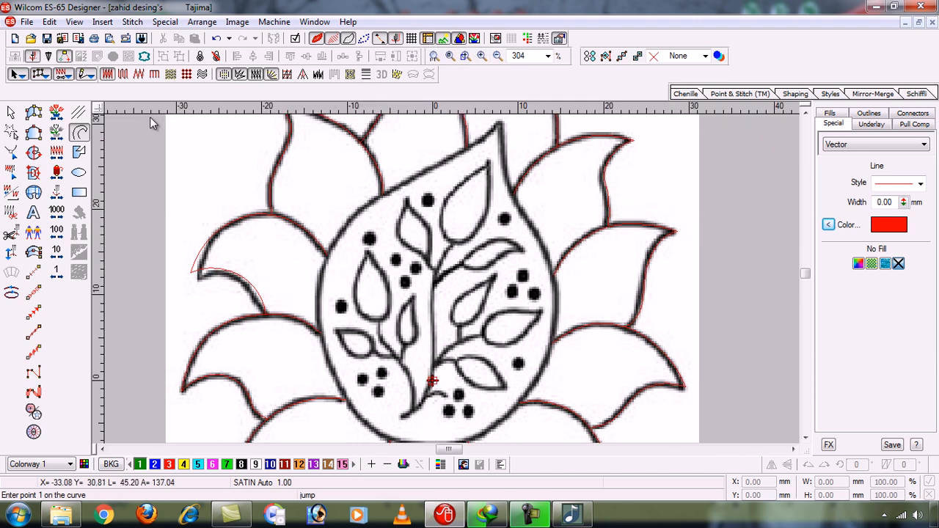
{"action": "left_click", "coordinate": [430, 40]}
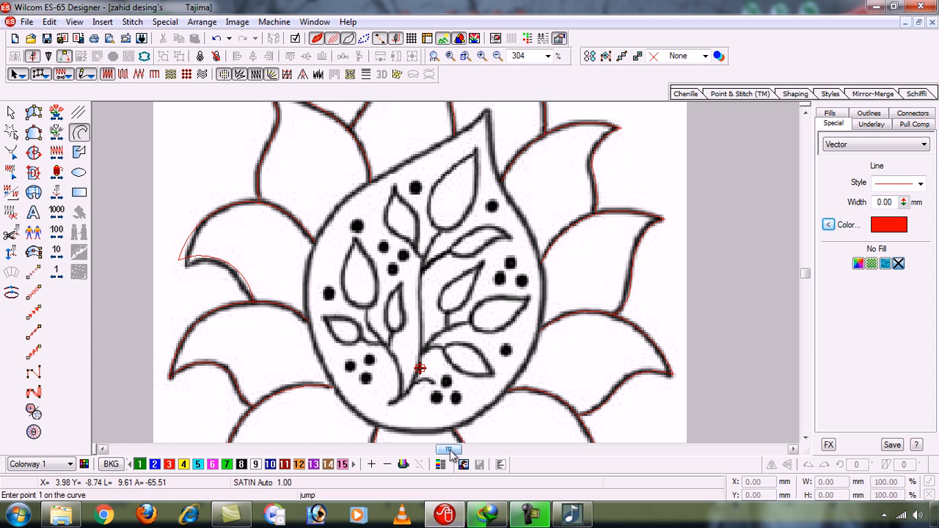
- Trace the central teardrop's left side from the bottom petal's left junction, past the left petals, up to the pointed tip
{"action": "mouse_move", "coordinate": [451, 453]}
{"action": "left_mouse_down"}
{"action": "mouse_move", "coordinate": [430, 451]}
{"action": "mouse_move", "coordinate": [450, 449]}
{"action": "left_mouse_up"}
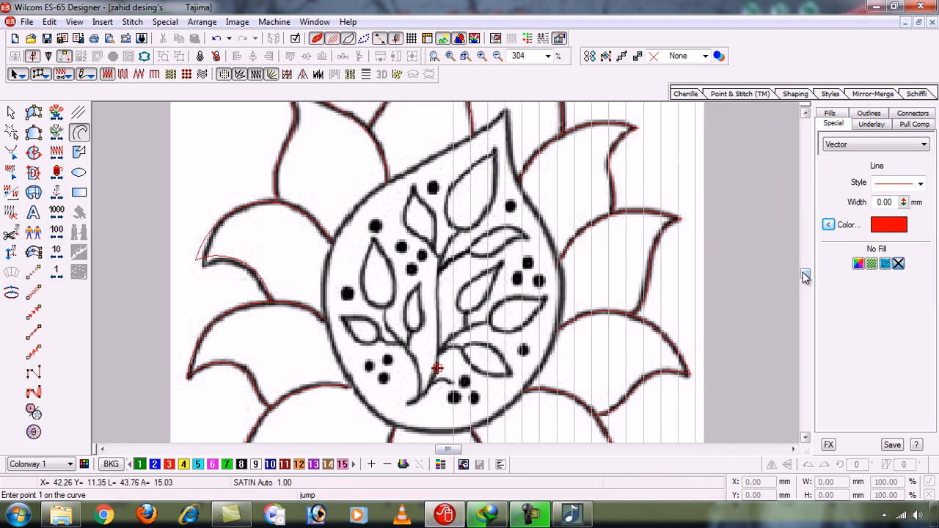
{"action": "mouse_move", "coordinate": [806, 275]}
{"action": "left_mouse_down"}
{"action": "mouse_move", "coordinate": [806, 266]}
{"action": "mouse_move", "coordinate": [806, 288]}
{"action": "mouse_move", "coordinate": [806, 277]}
{"action": "left_mouse_up"}
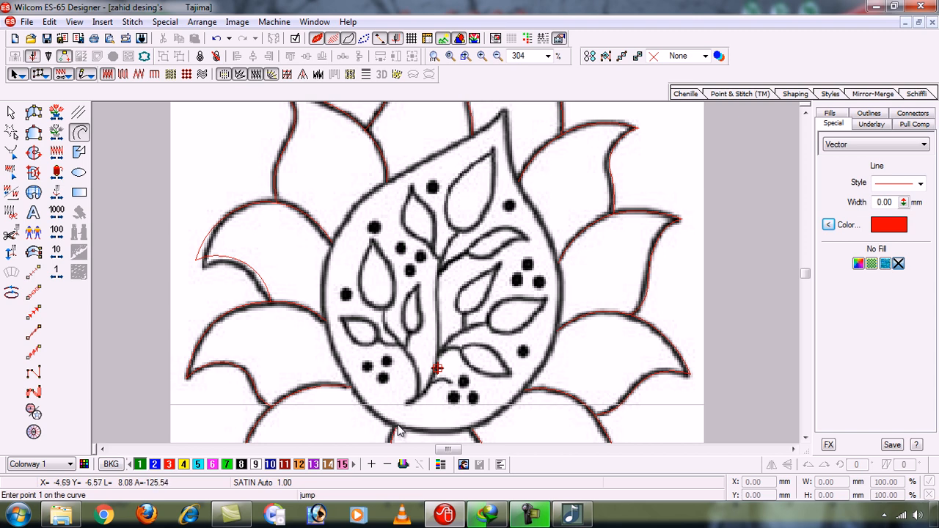
{"action": "key", "text": "b"}
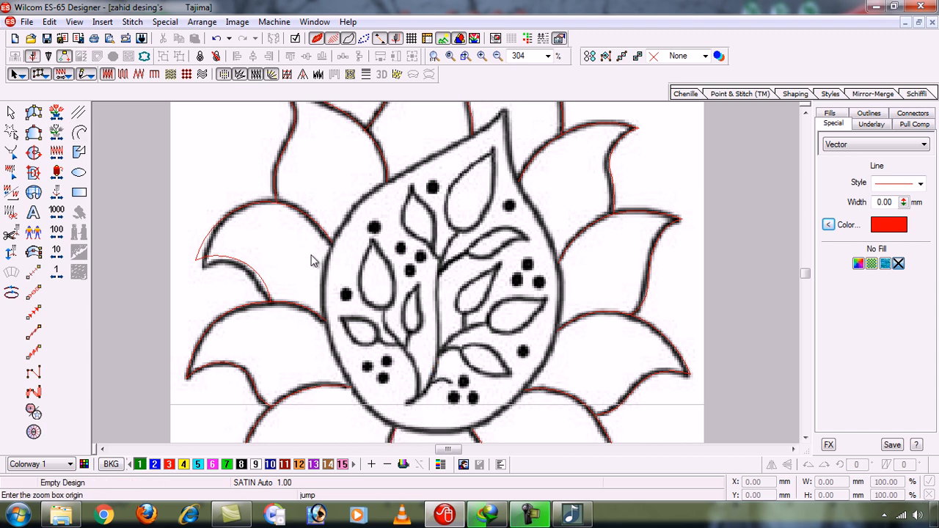
{"action": "left_click_drag", "start_coordinate": [280, 219], "coordinate": [522, 372]}
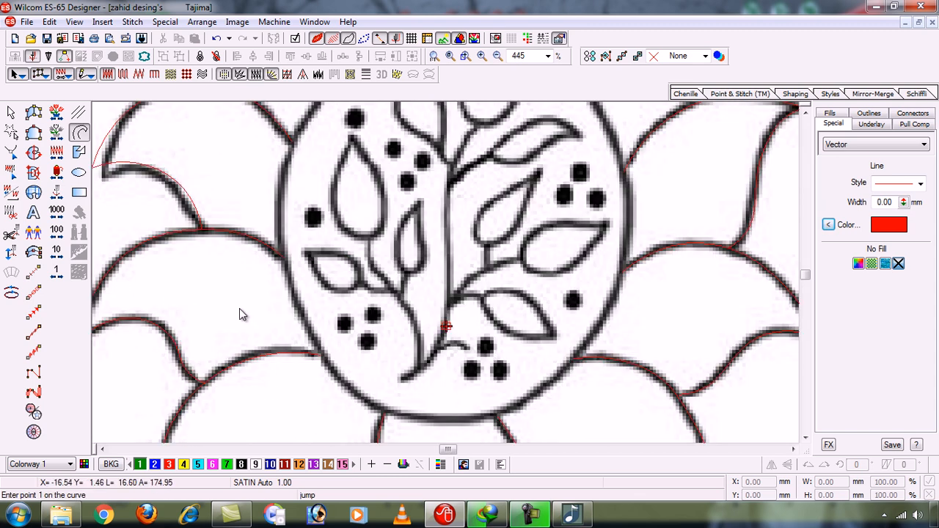
{"action": "left_click", "coordinate": [383, 411]}
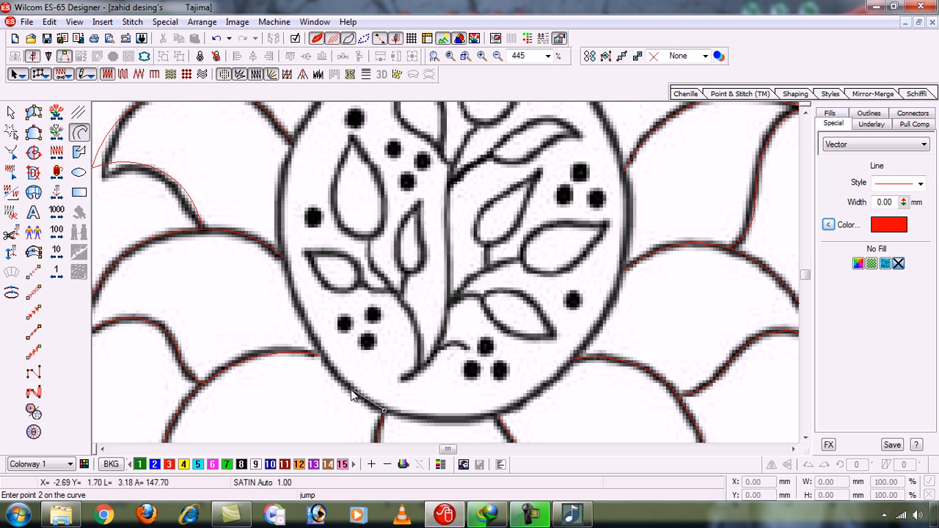
{"action": "left_click", "coordinate": [282, 255]}
{"action": "left_click", "coordinate": [291, 154]}
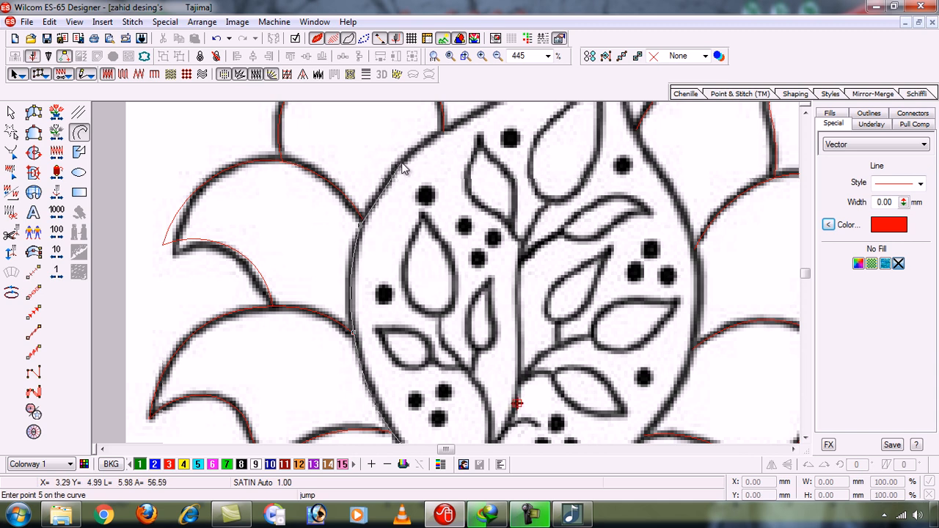
{"action": "left_click", "coordinate": [404, 160]}
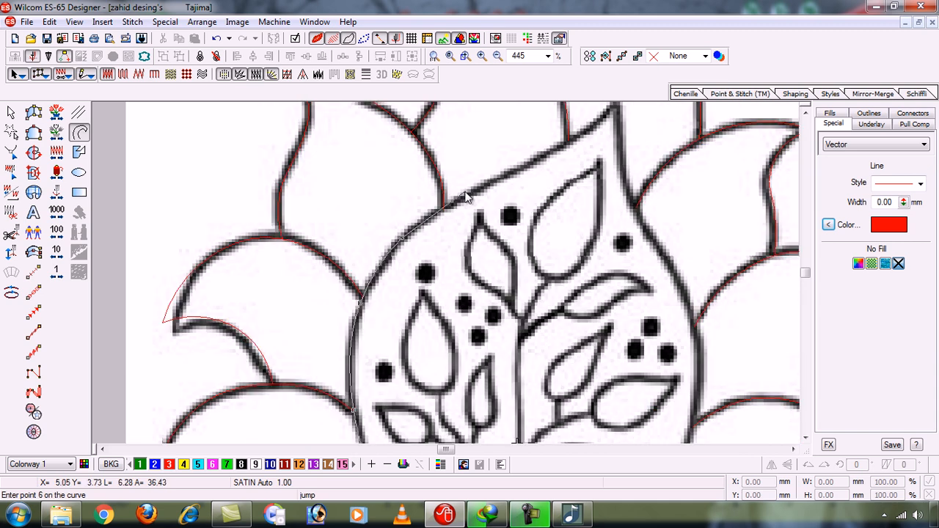
{"action": "left_click", "coordinate": [453, 206]}
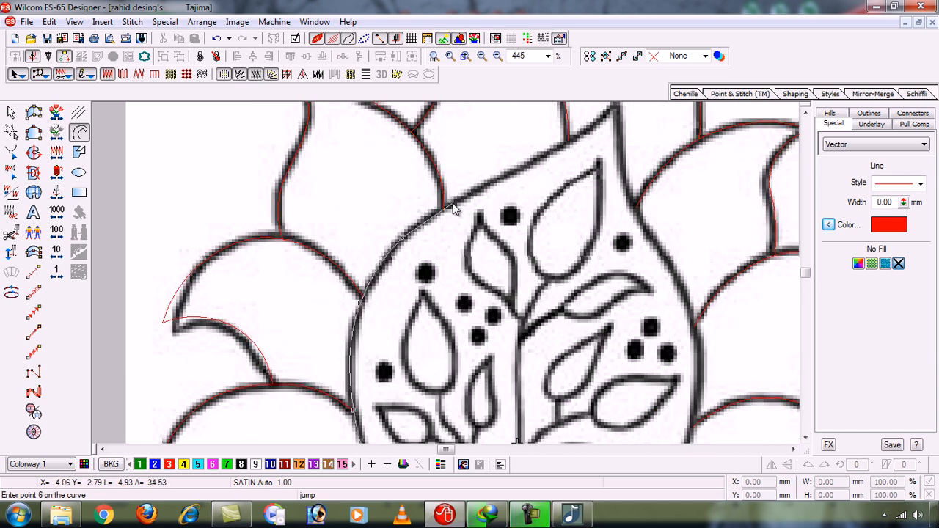
{"action": "left_click", "coordinate": [523, 173]}
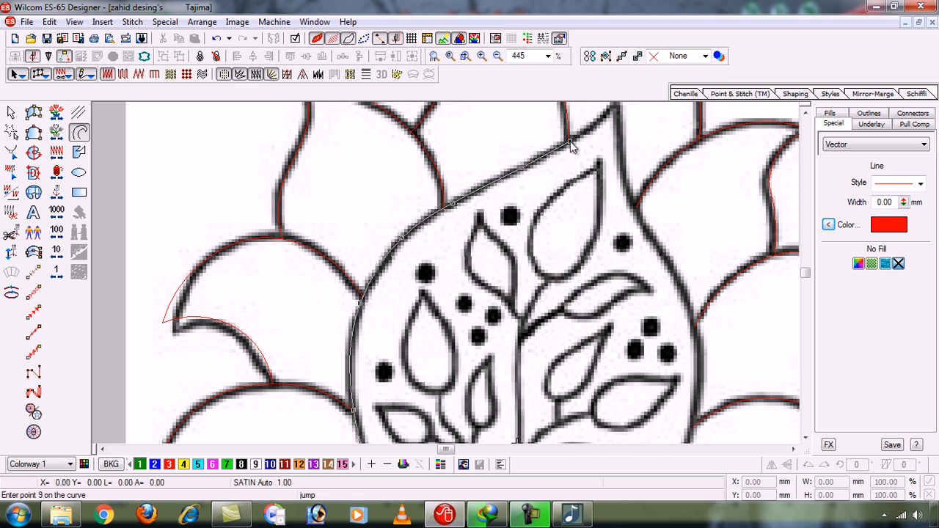
{"action": "left_click", "coordinate": [570, 141]}
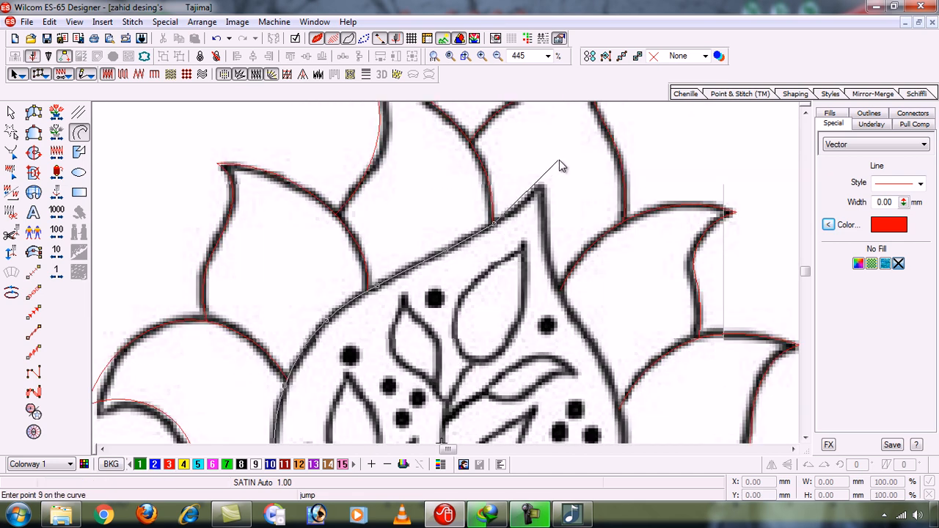
{"action": "left_click", "coordinate": [526, 207]}
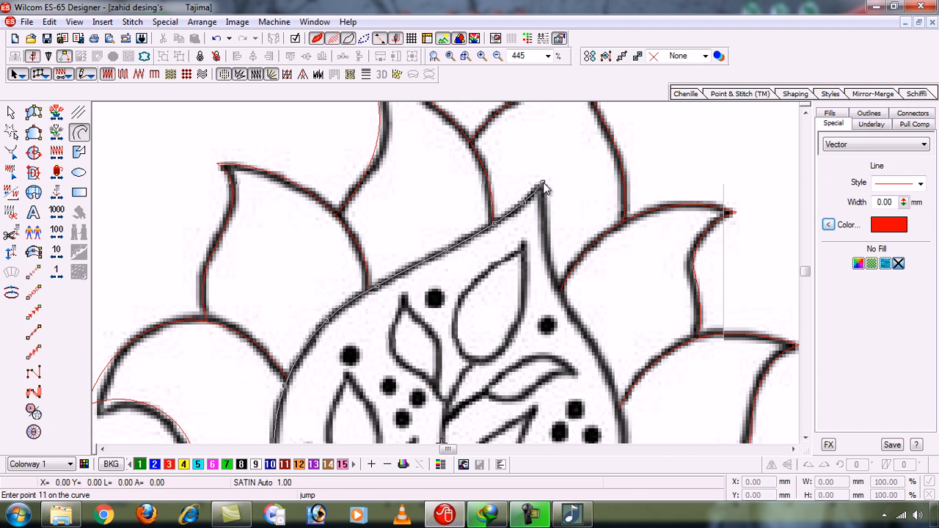
- Trace the central teardrop's right side from the pointed tip, past the upper-right petals, down to the junction with the lower-right petal
{"action": "left_click", "coordinate": [543, 227]}
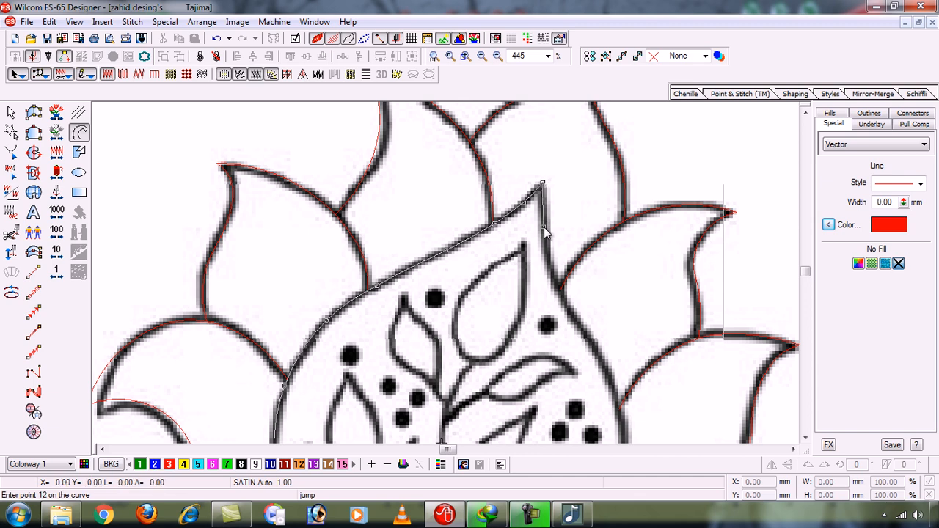
{"action": "left_click", "coordinate": [560, 291]}
{"action": "left_click", "coordinate": [592, 343]}
{"action": "left_click", "coordinate": [618, 410]}
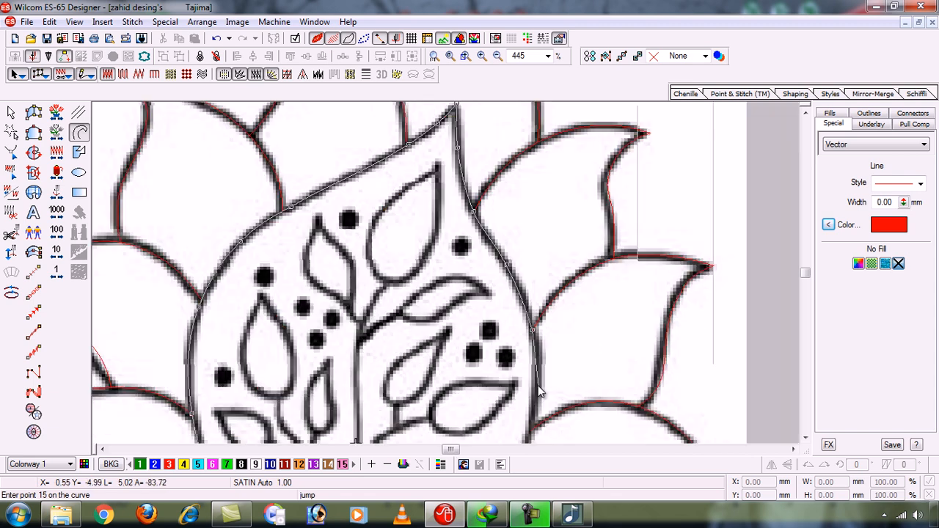
{"action": "left_click", "coordinate": [539, 380]}
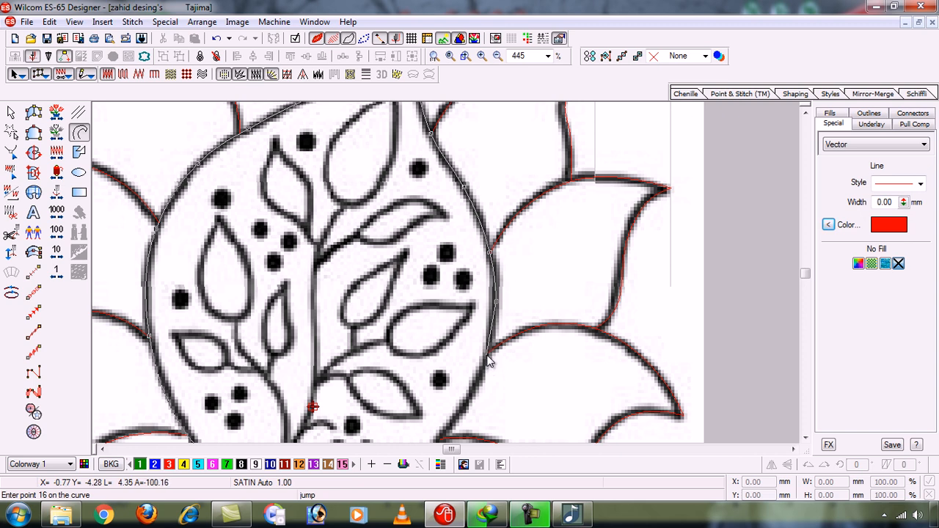
{"action": "left_click", "coordinate": [488, 358]}
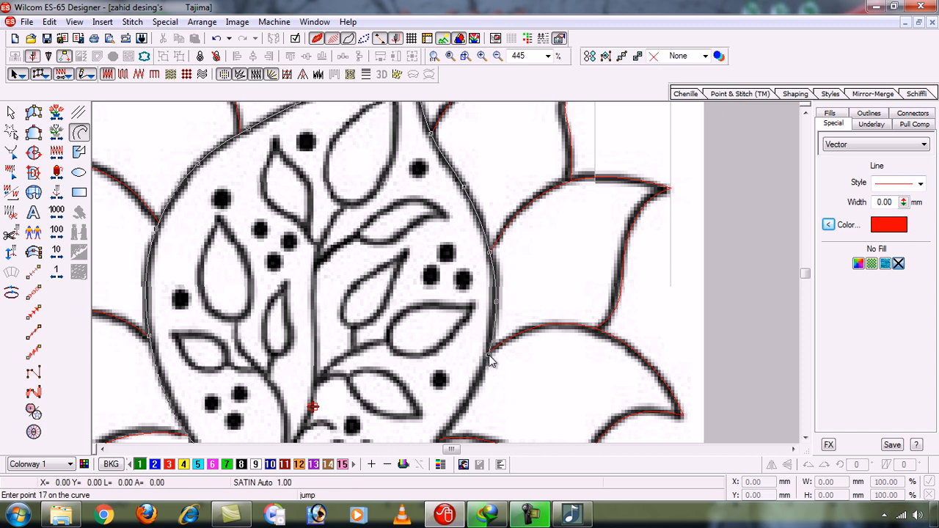
- Trace the teardrop's rounded bottom from the lower-right petal around to the bottom petal's left junction and finish the outline
{"action": "left_click", "coordinate": [459, 418]}
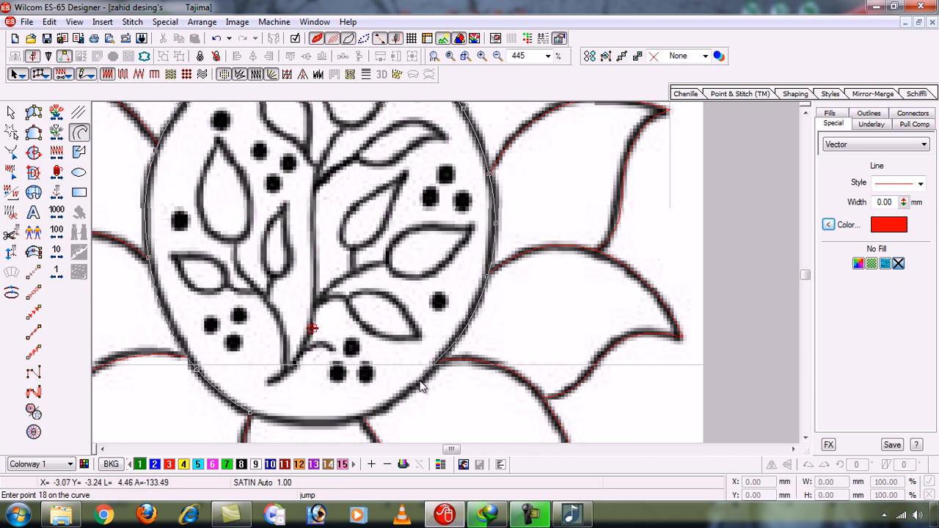
{"action": "left_click", "coordinate": [419, 383]}
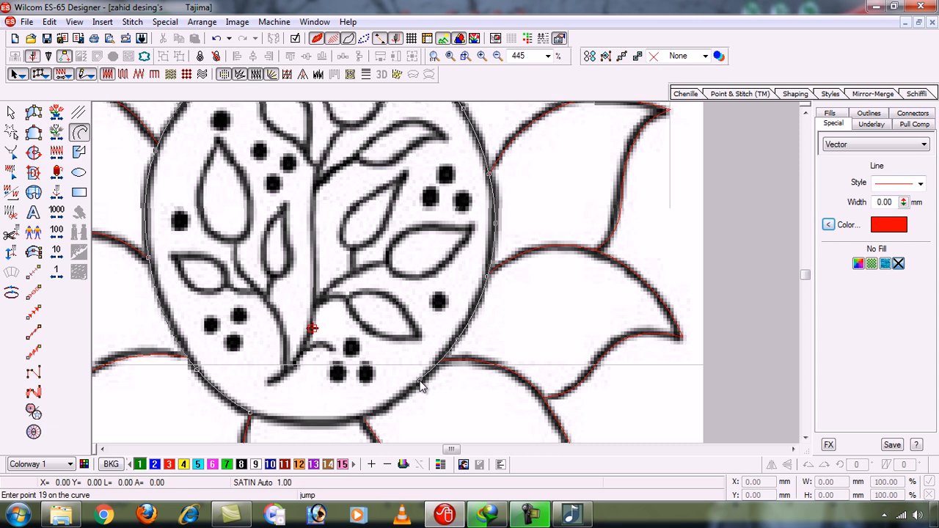
{"action": "left_click", "coordinate": [367, 418]}
{"action": "left_click", "coordinate": [312, 429]}
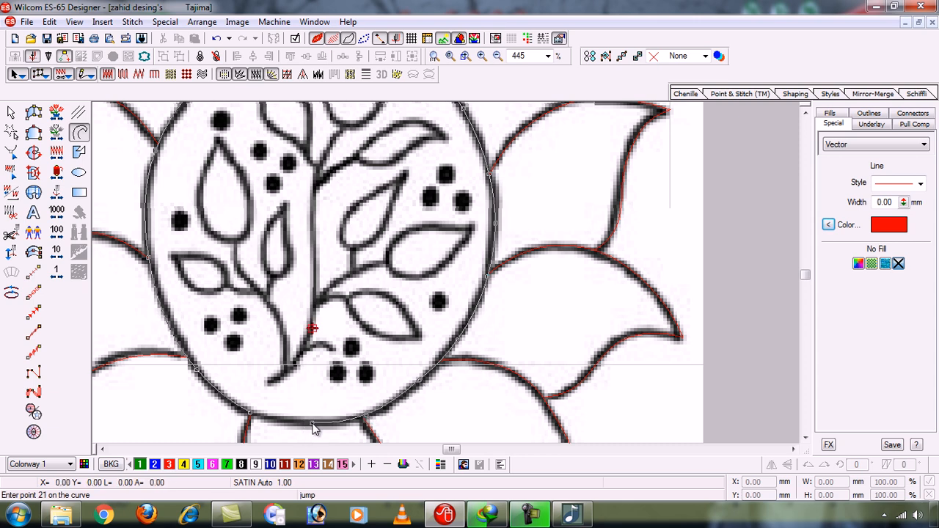
{"action": "left_click", "coordinate": [251, 419]}
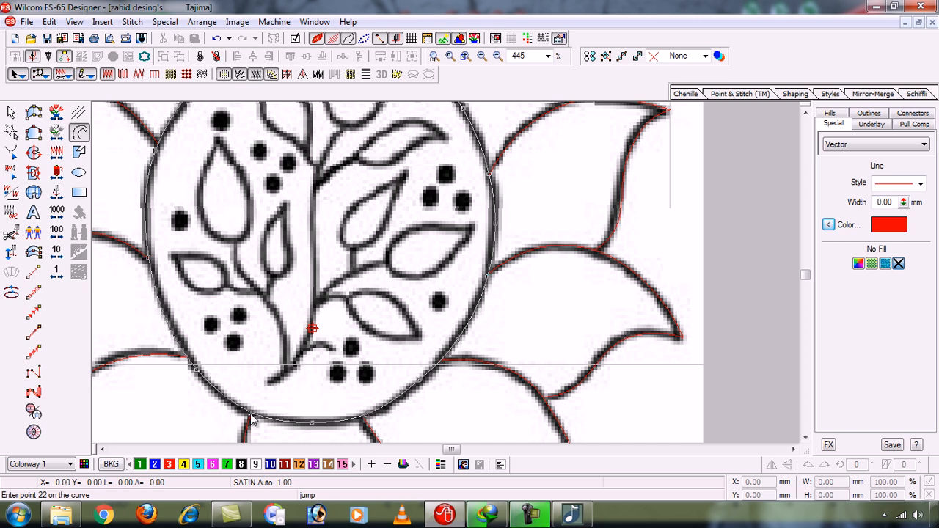
{"action": "key", "text": "Return"}
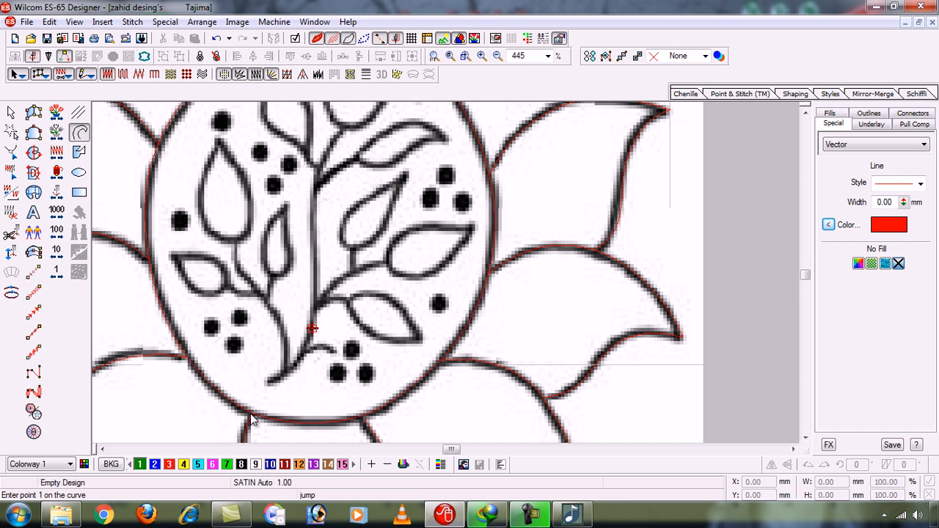
- Compare the complete red outline drawing with the flower bitmap by hiding and showing the image, leave it hidden, and minimize the program
{"action": "key", "text": "0"}
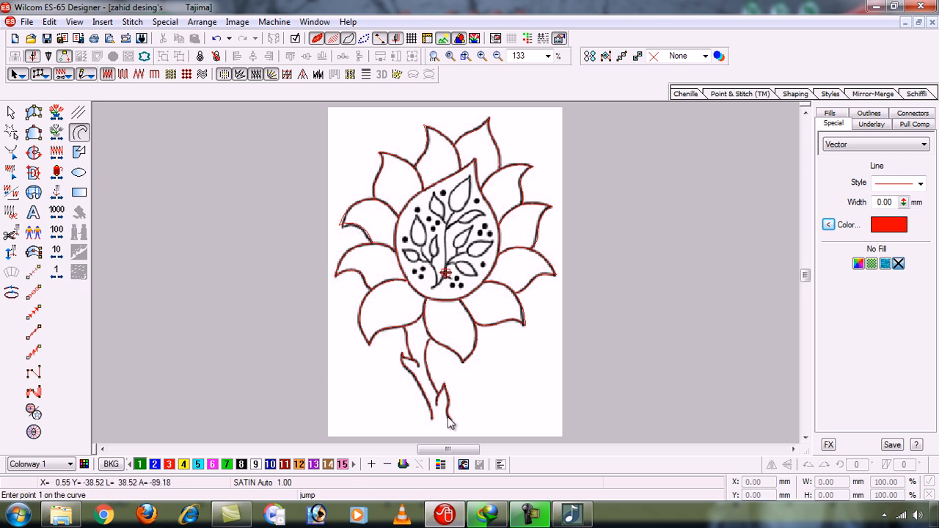
{"action": "key", "text": "b"}
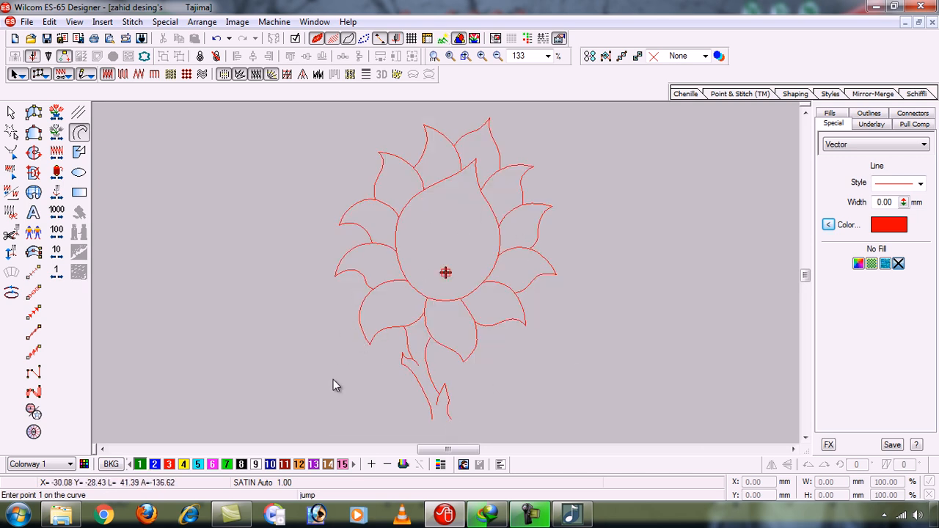
{"action": "key", "text": "d"}
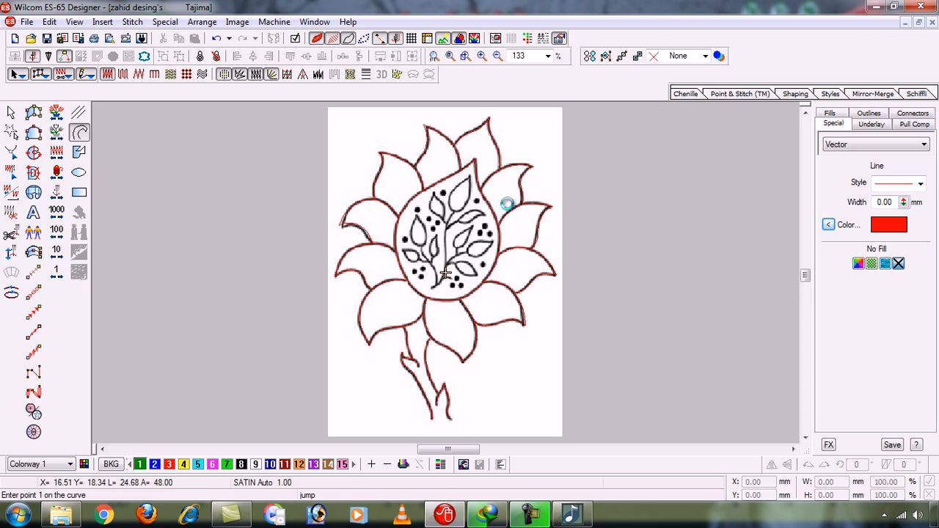
{"action": "key", "text": "d"}
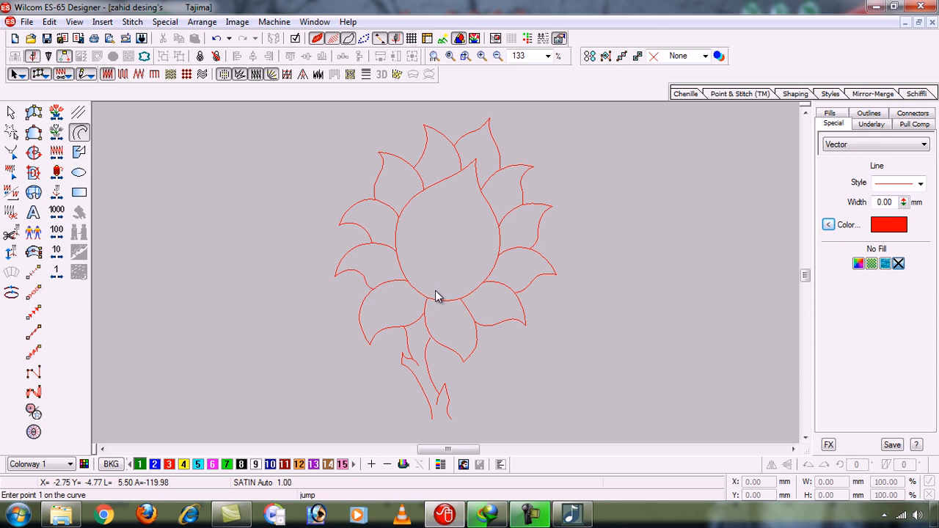
{"action": "key", "text": "shift+b"}
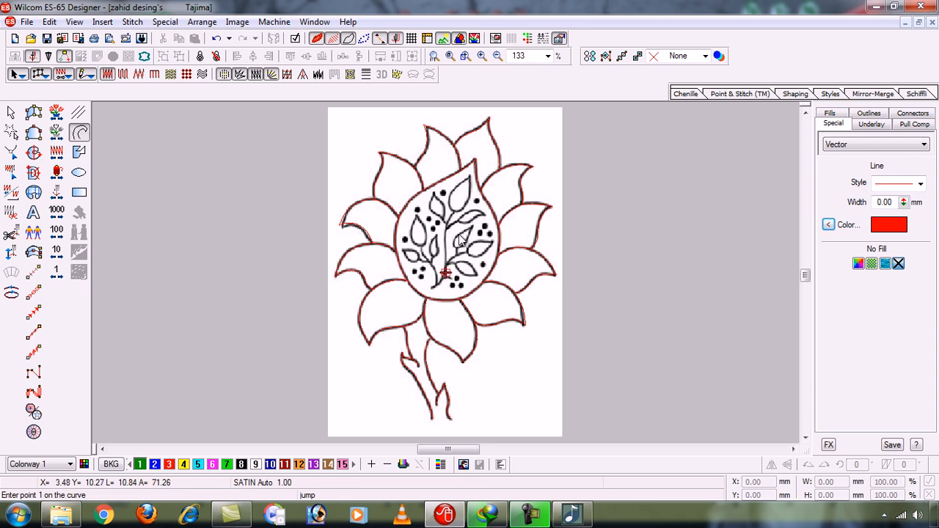
{"action": "key", "text": "shift+b"}
{"action": "key", "text": "shift+b"}
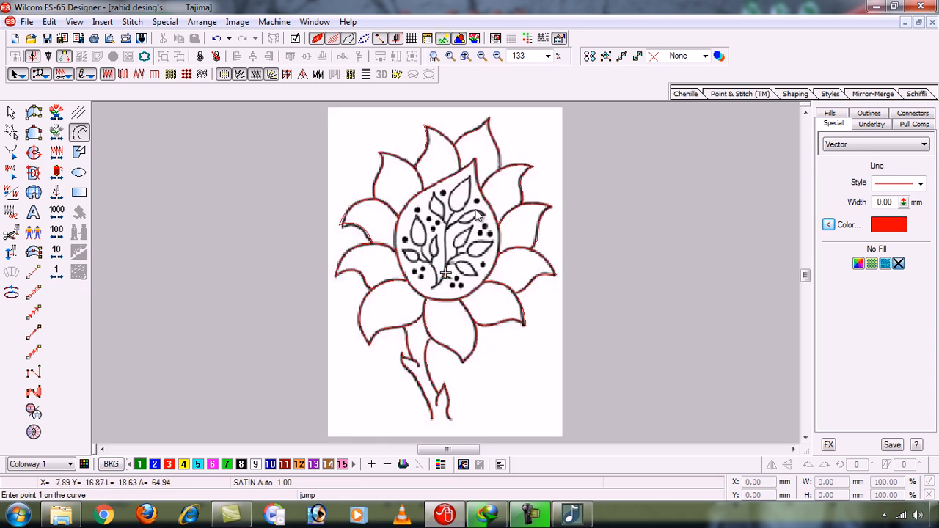
{"action": "key", "text": "shift+b"}
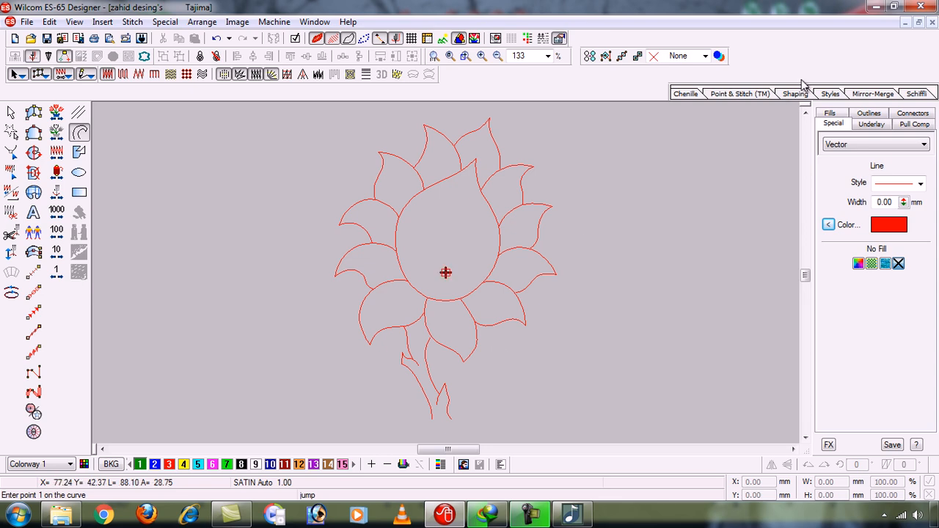
{"action": "left_click", "coordinate": [875, 7]}
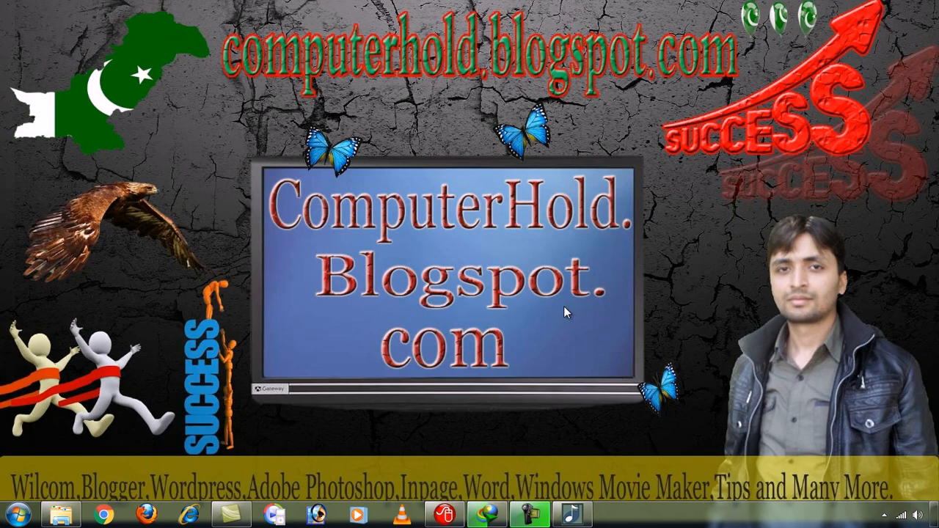